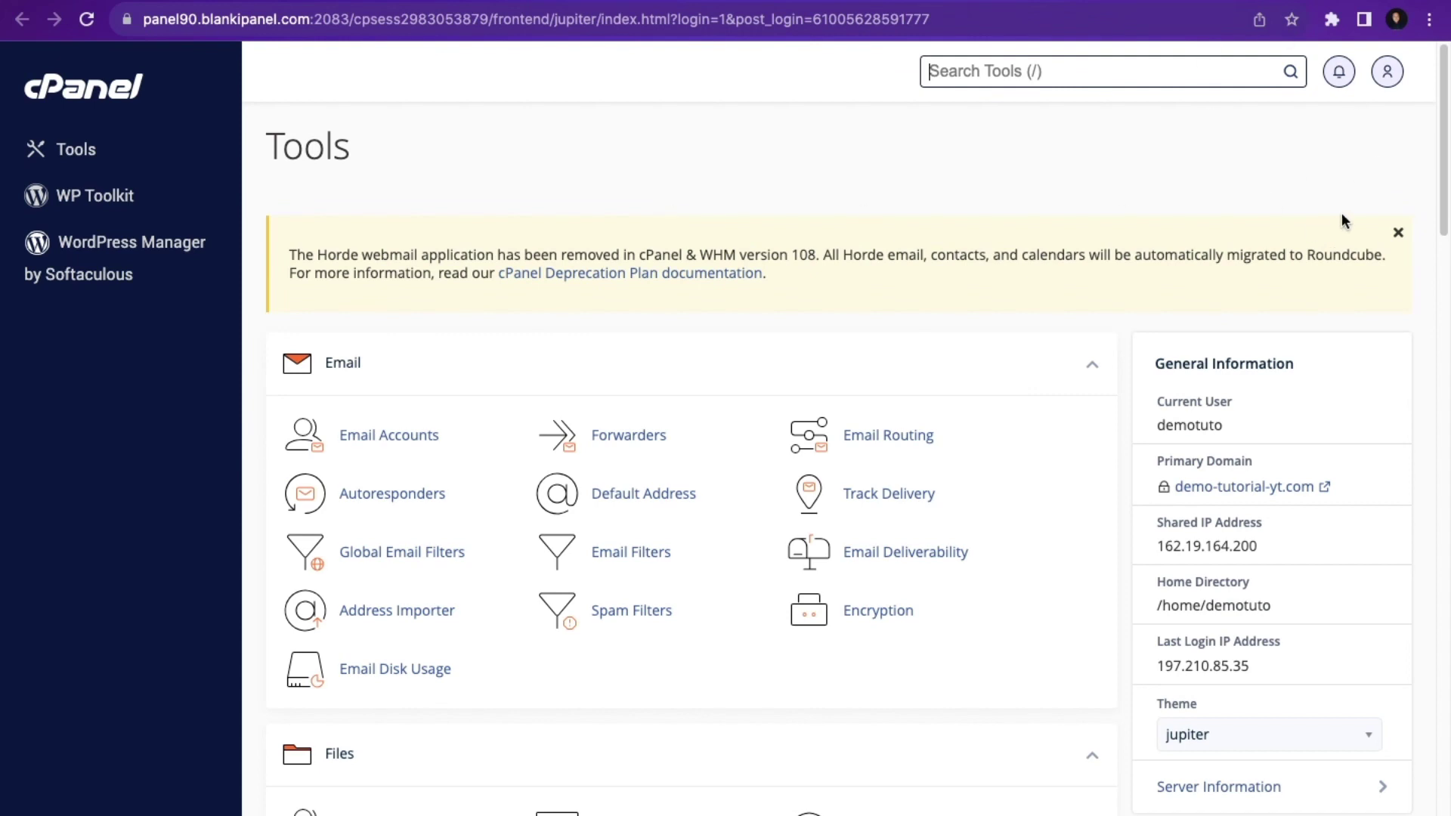
- Open cPanel's File Manager by searching the tools for 'file'
text(file)
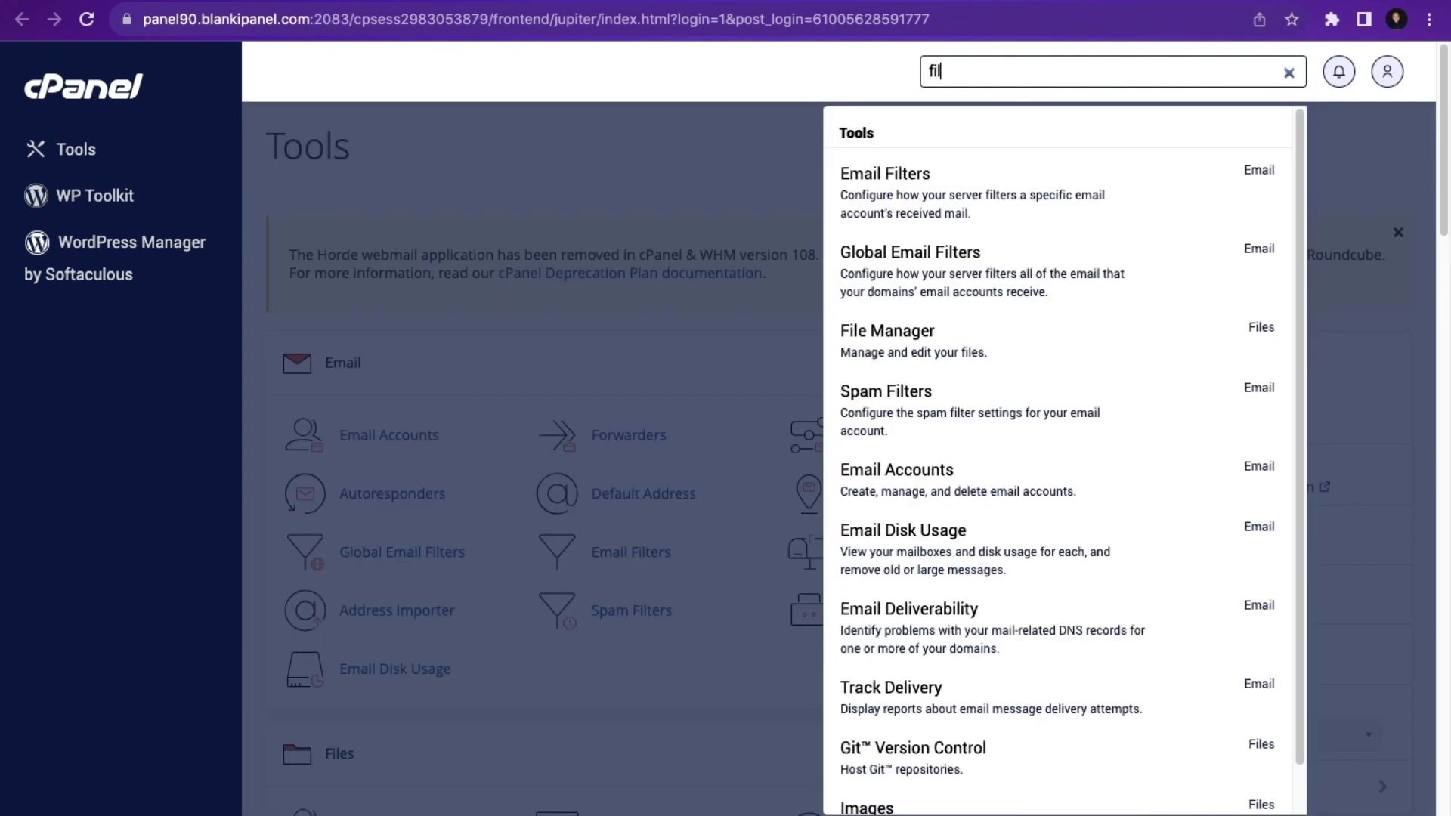
click(998, 184)
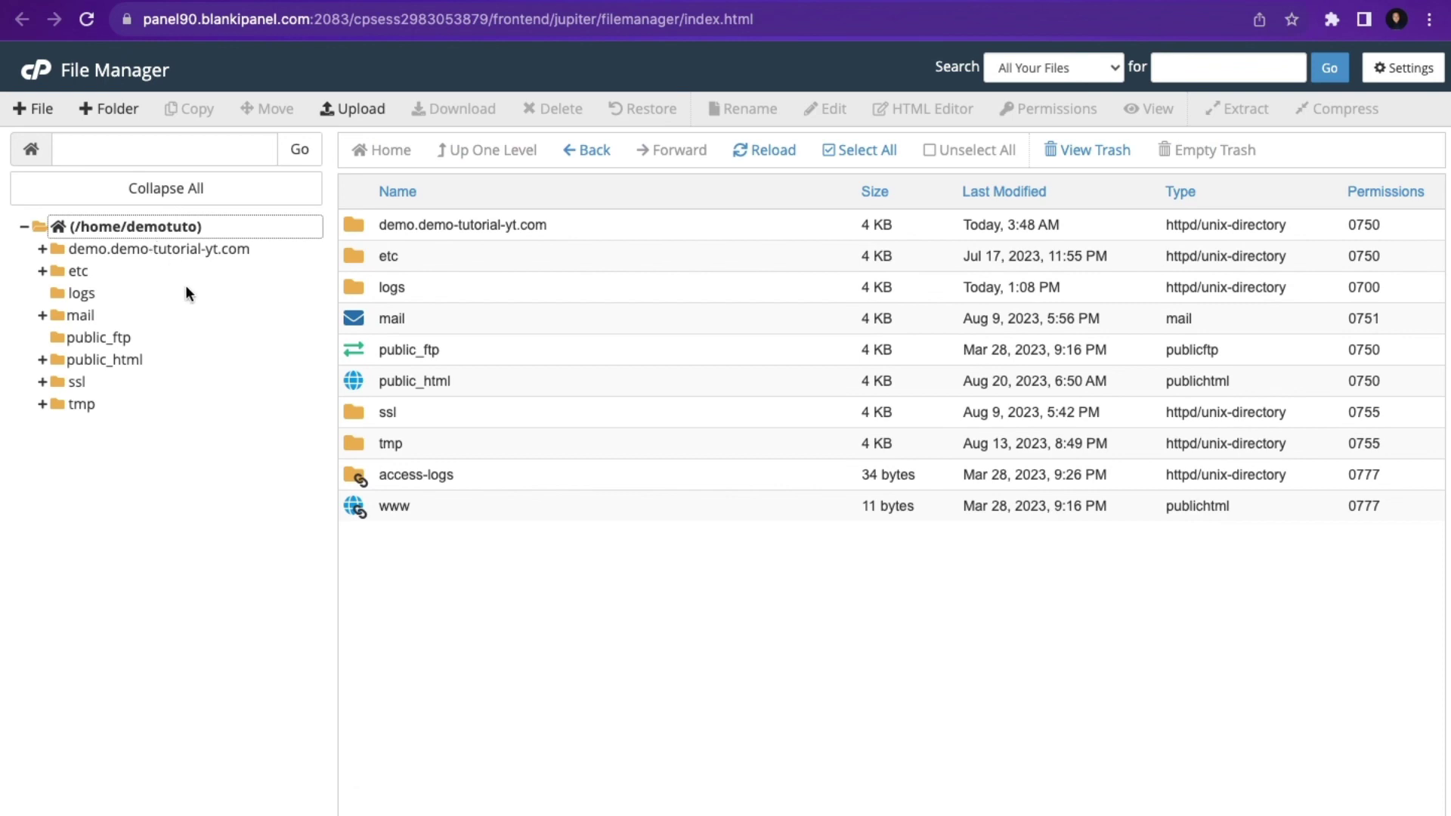
- Browse the File Manager tree to public_html/wp-content/themes
click(106, 360)
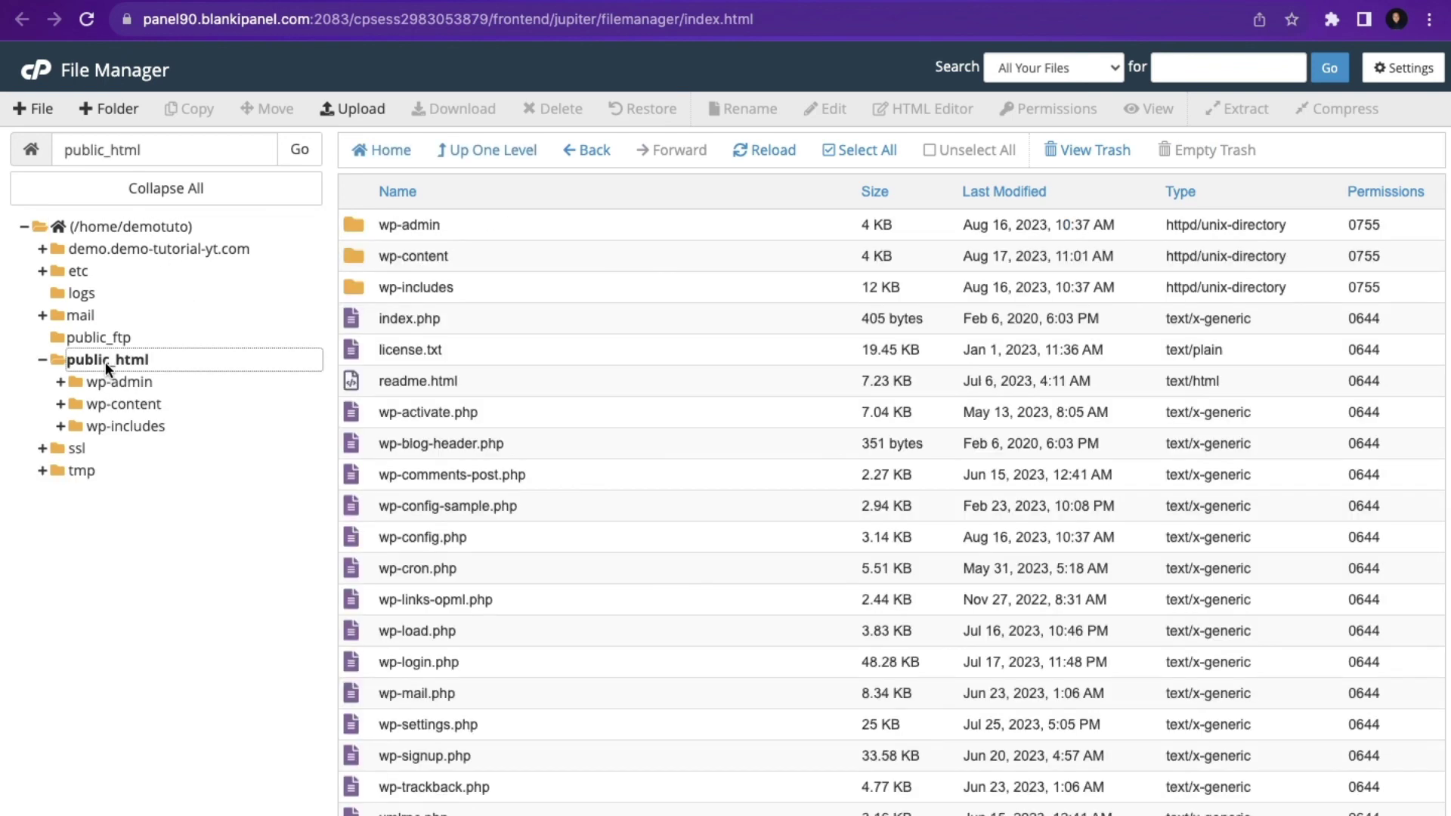
click(147, 405)
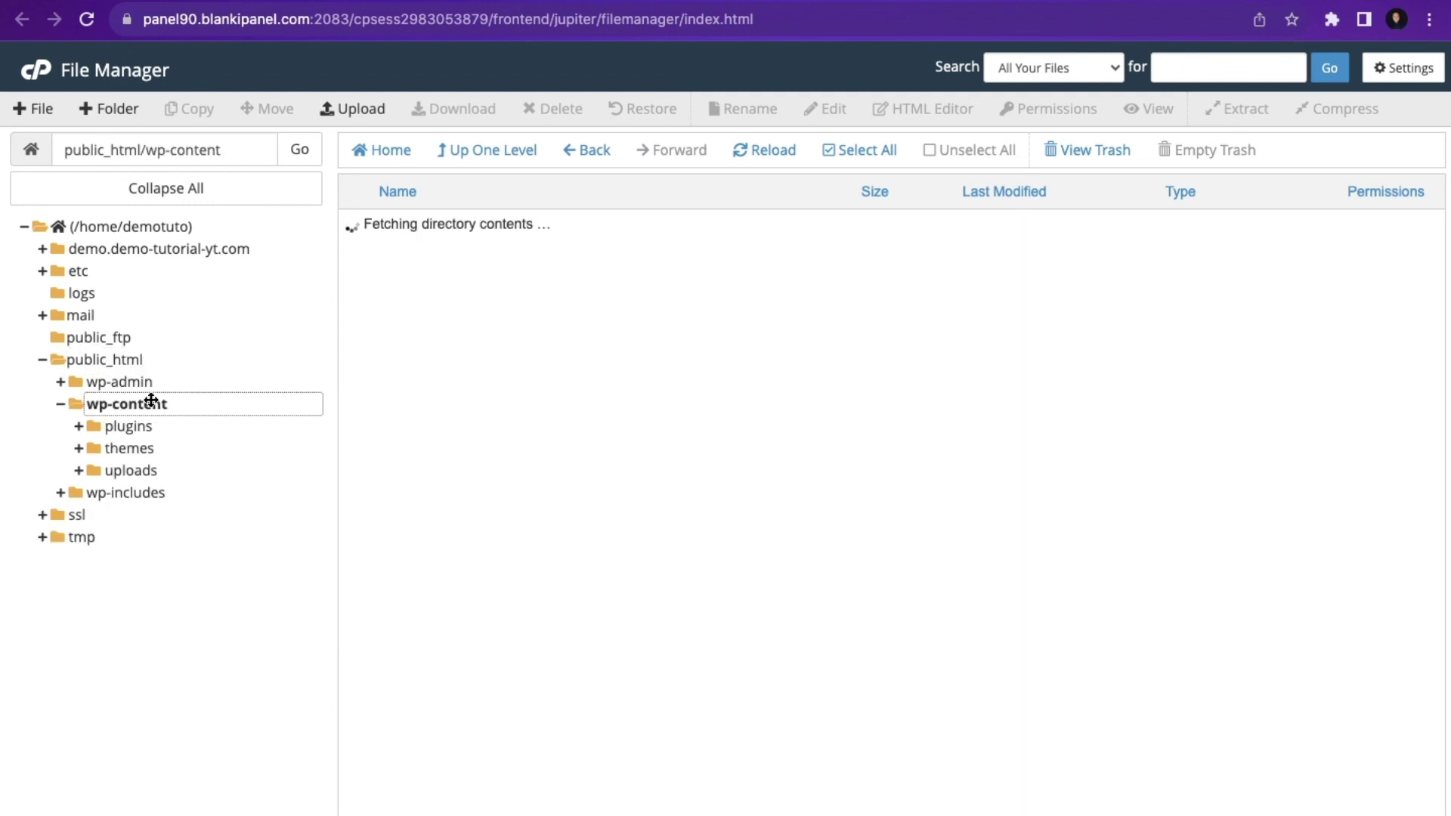
click(161, 447)
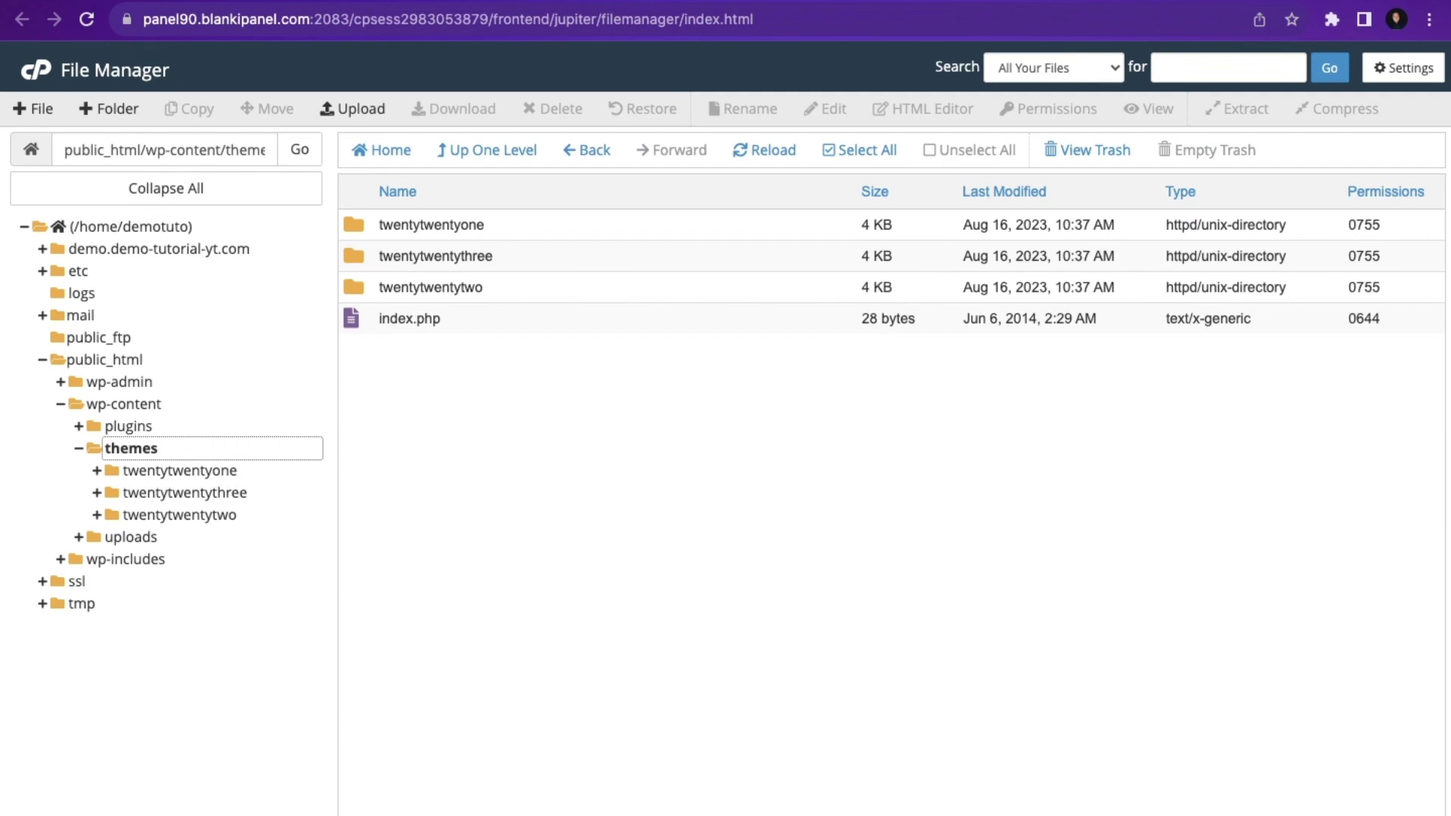
key(ctrl+t)
- Load themeforest.net in the new tab from the 'theme' address suggestion
text(theme)
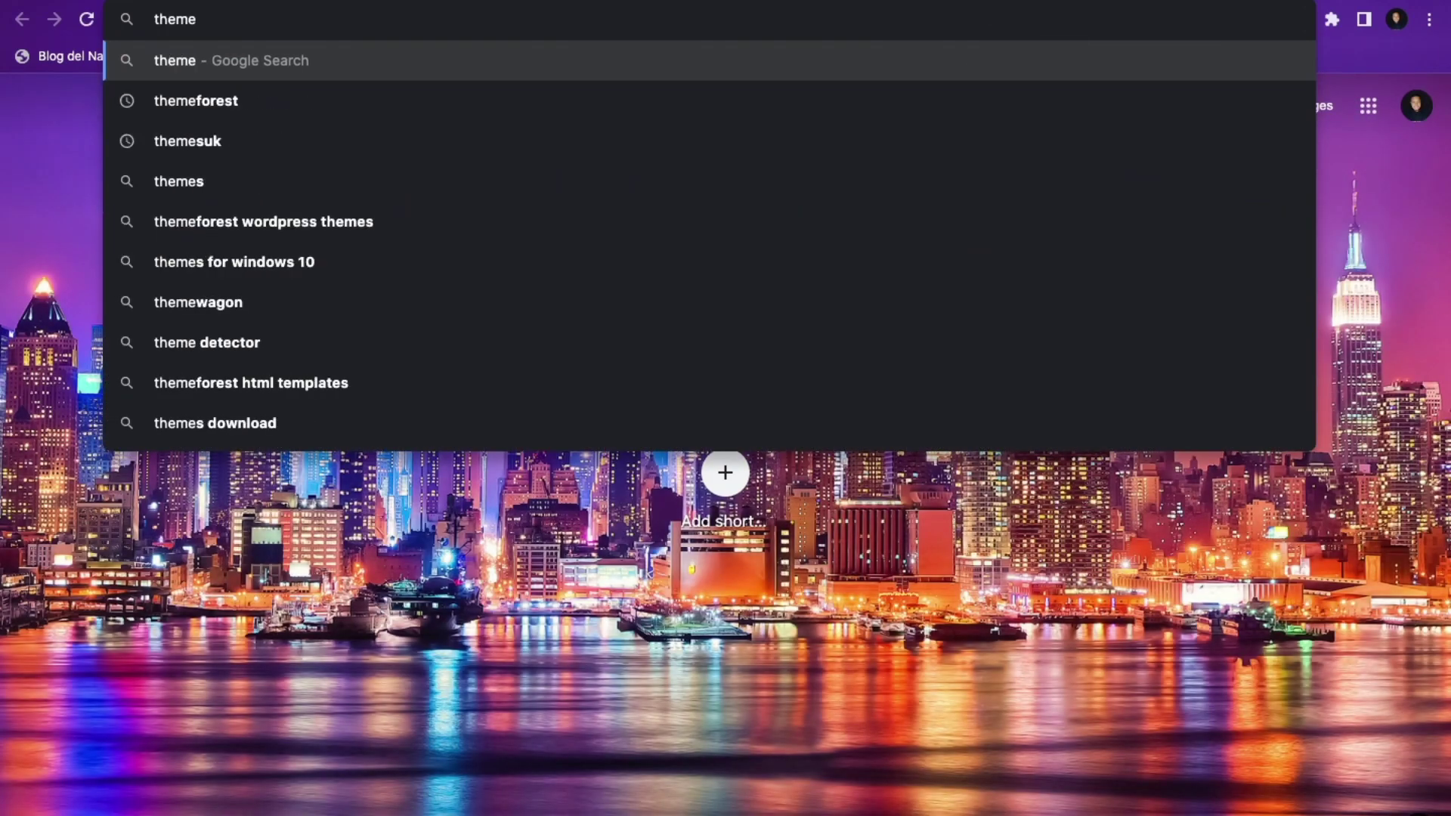
key(Down)
key(Return)
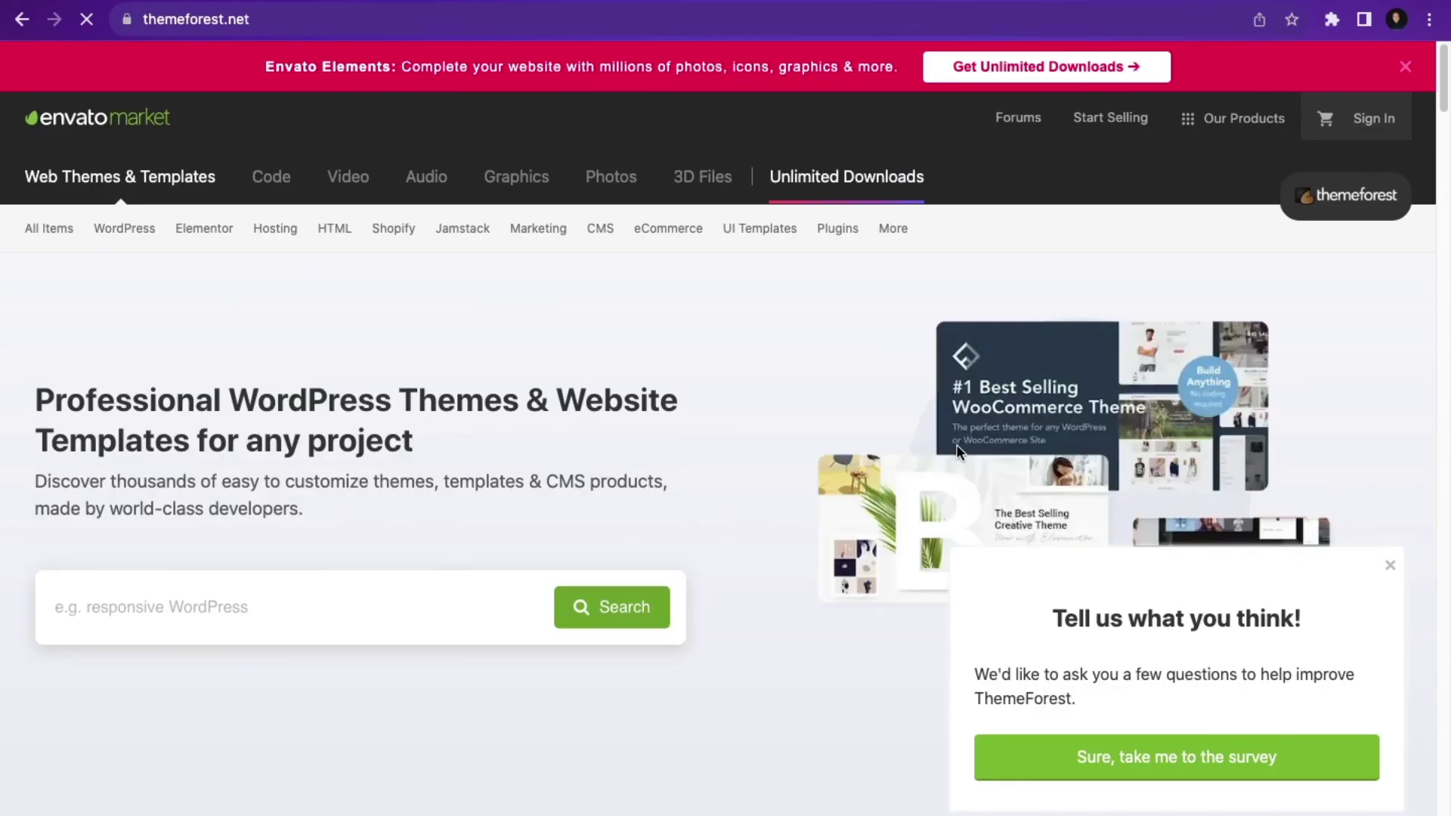
- Replace the address with wordpress.org and load its homepage
click(891, 29)
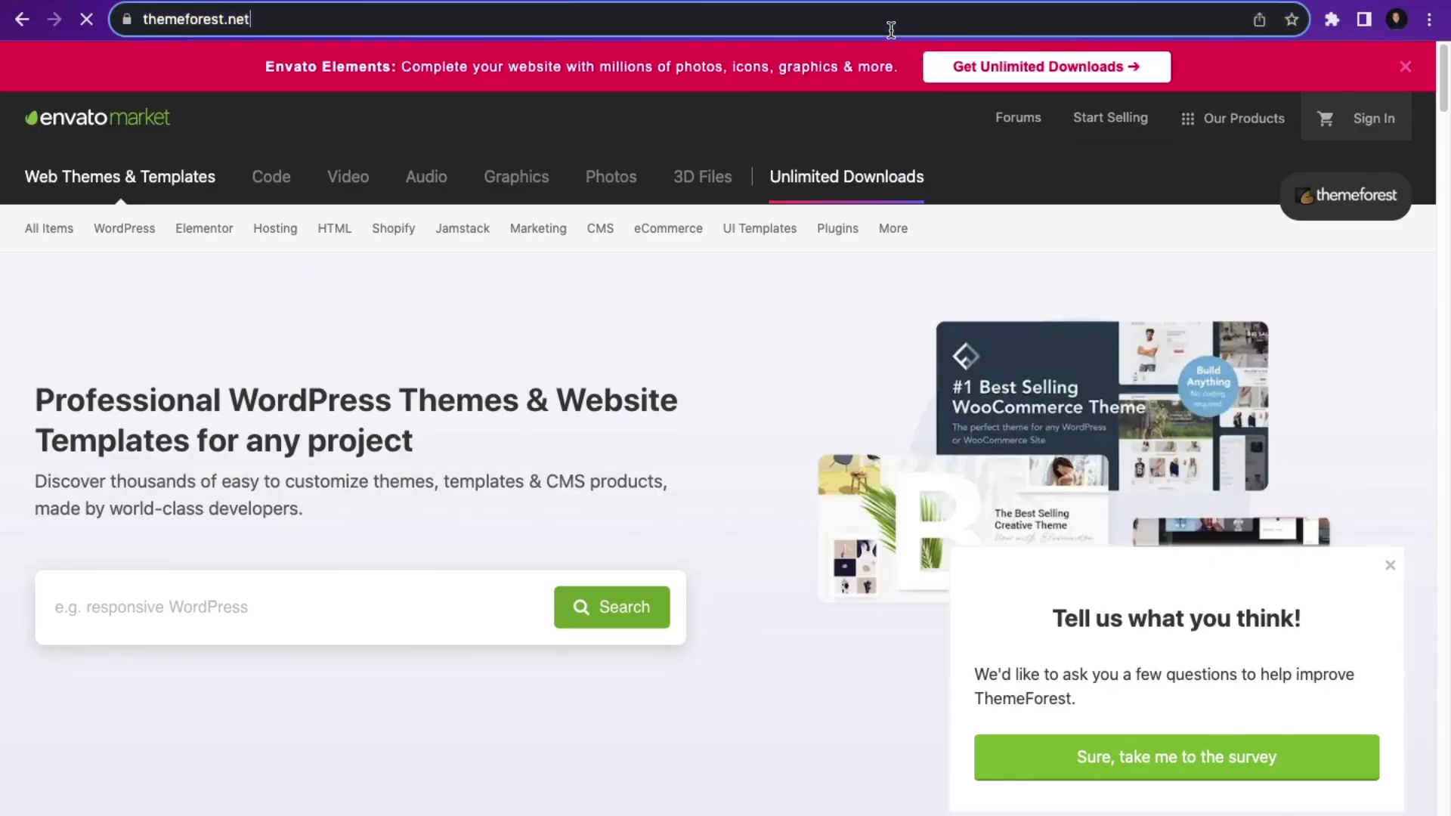
key(BackSpace)
text(wordpre)
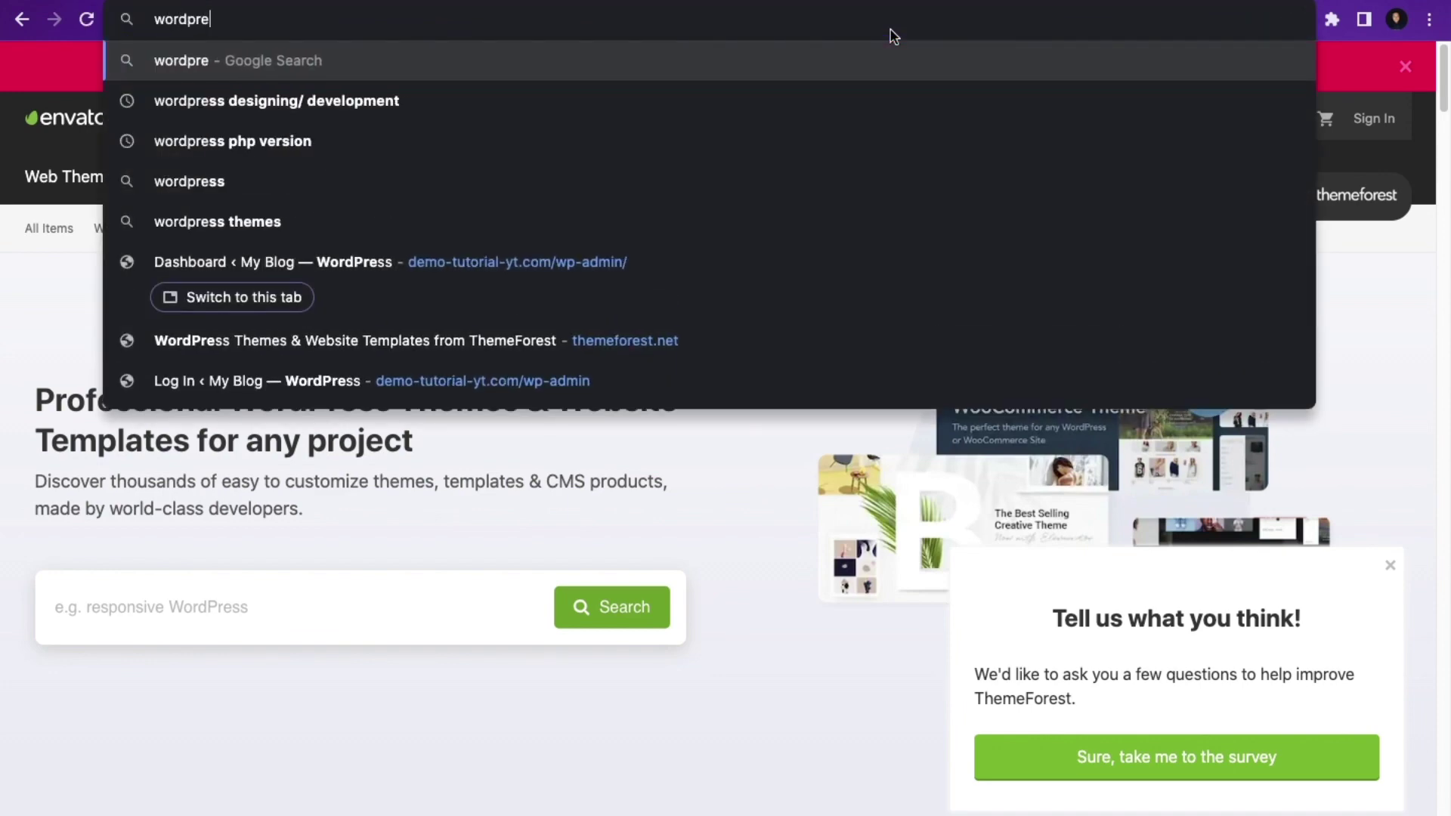
text(ss.org)
key(Return)
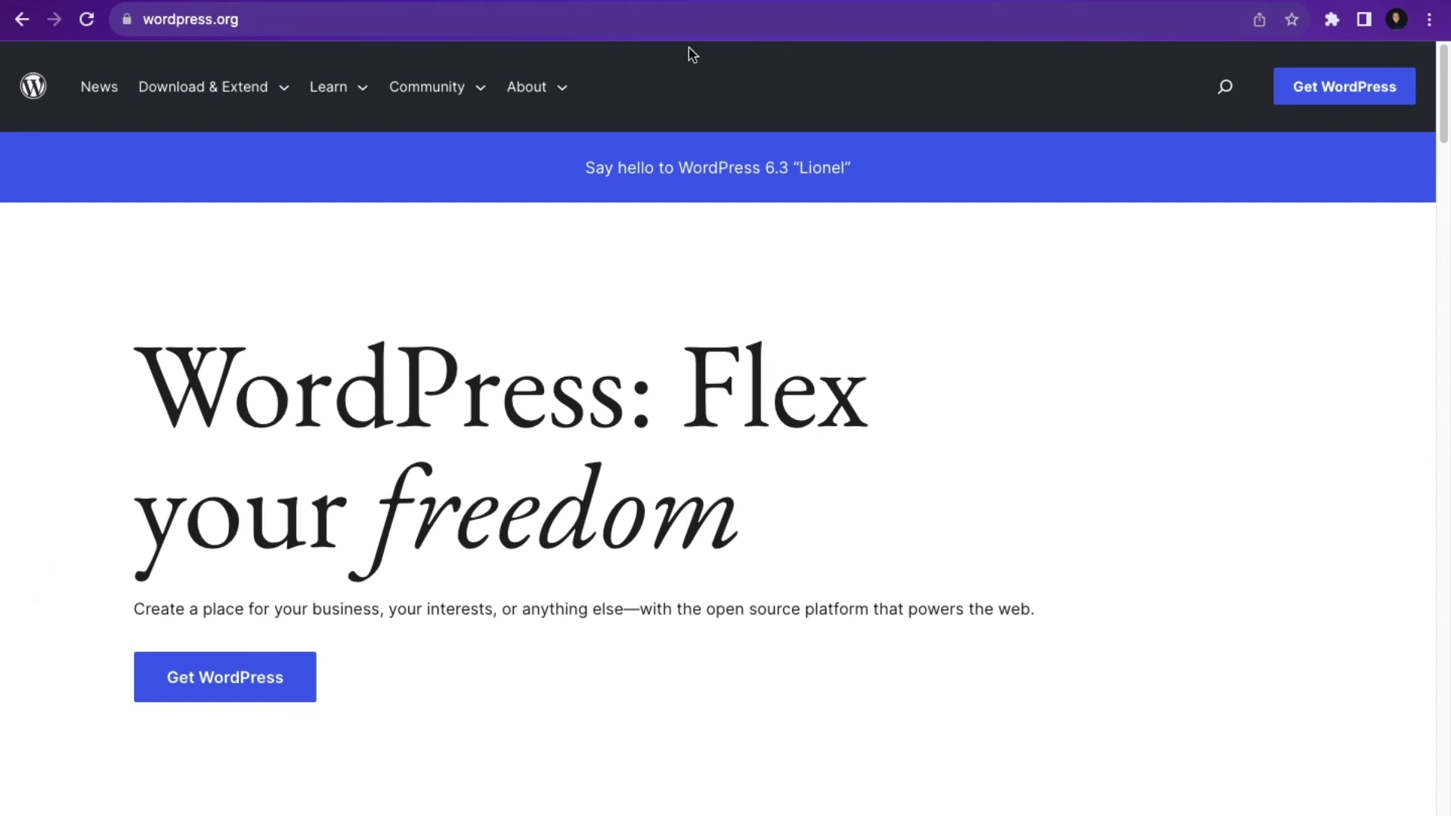
- Download Hello Elementor from the WordPress.org themes directory as hello-elementor.2.8.1.zip
mouse_move(236, 98)
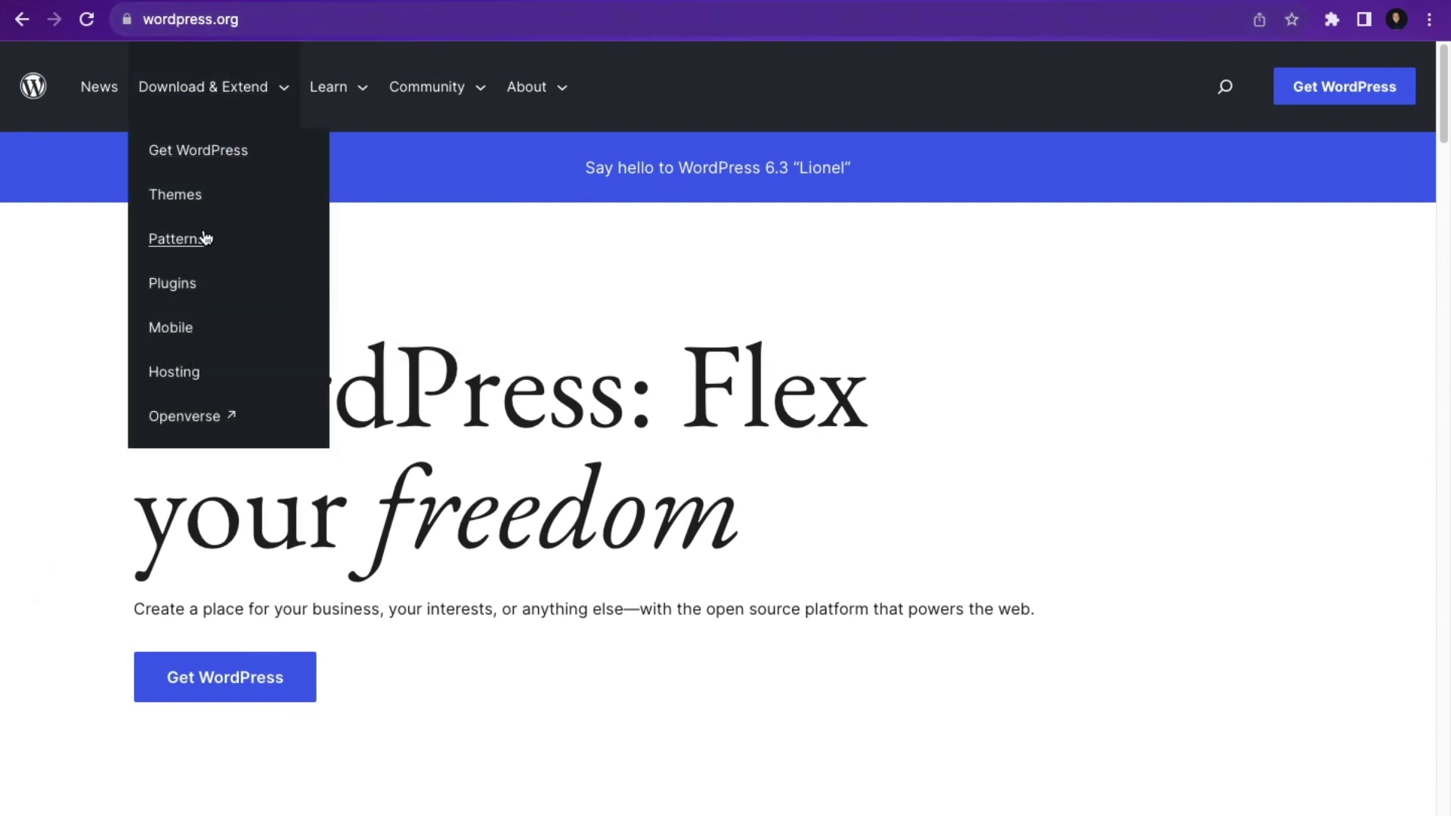
click(179, 194)
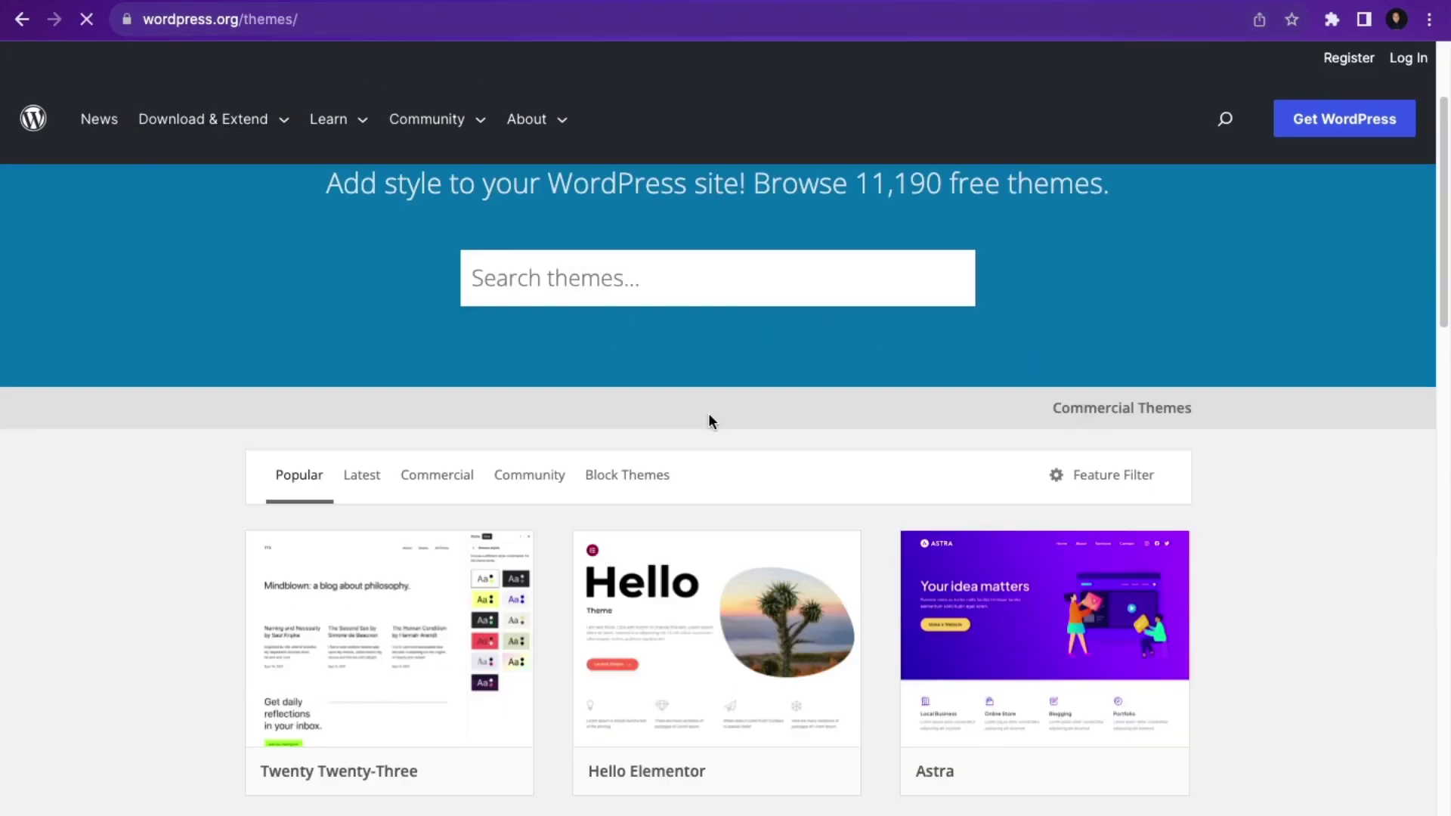
scroll(709, 415, down, 3)
mouse_move(787, 602)
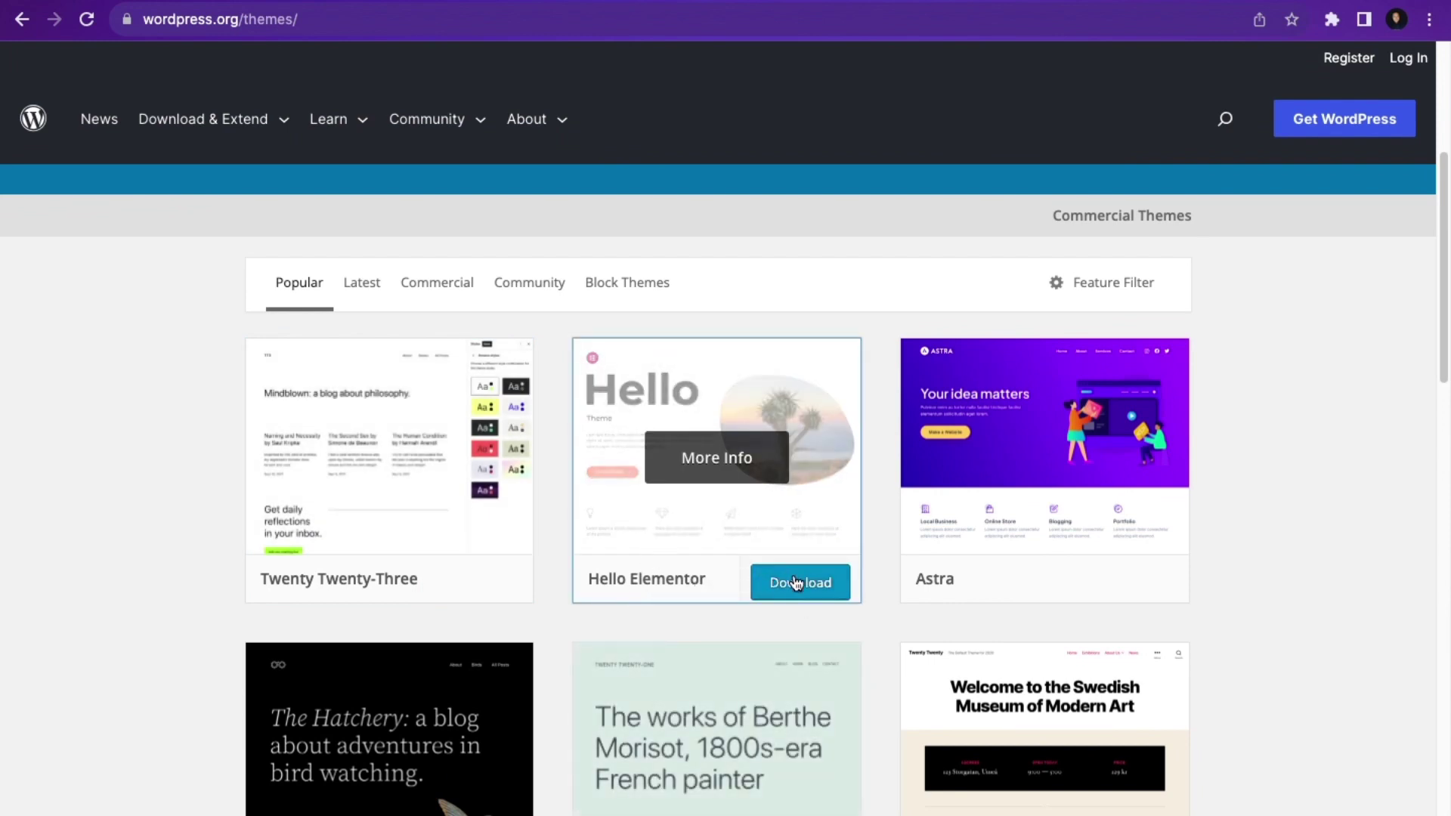
click(787, 580)
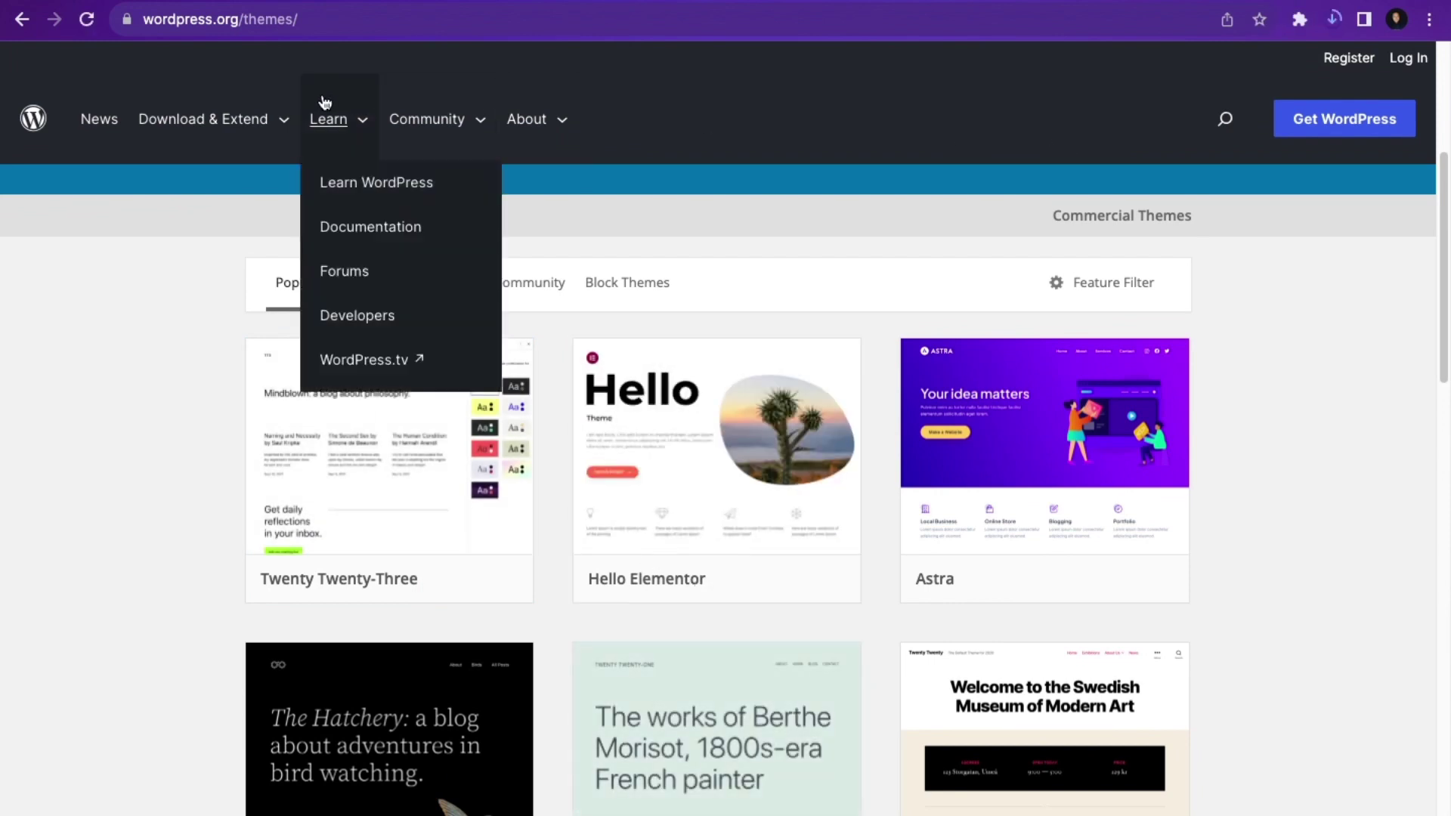
mouse_move(257, 127)
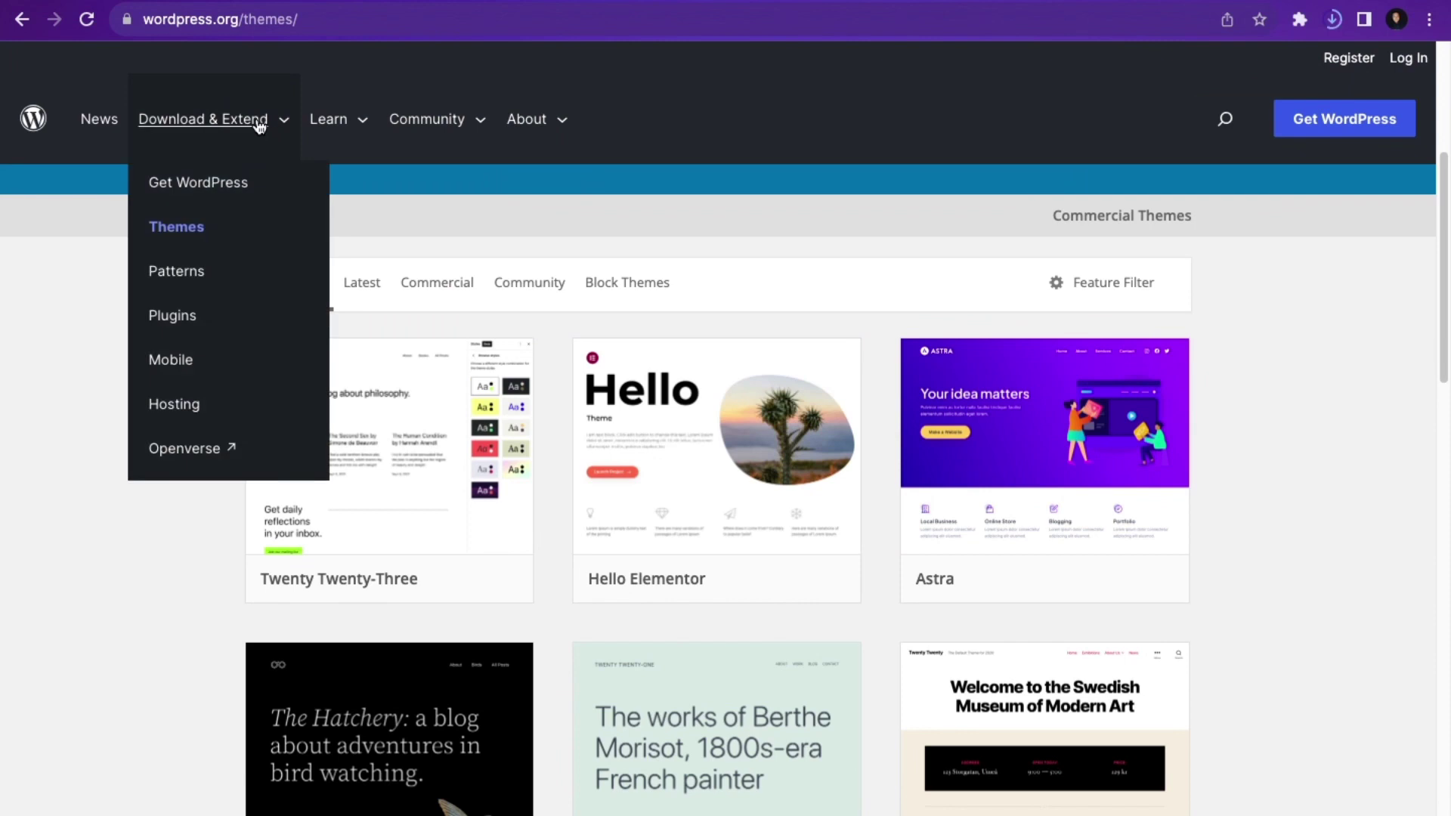
- View the Hotel Booking Lite page in WordPress.org's plugin directory, then load codecanyon.net
click(172, 316)
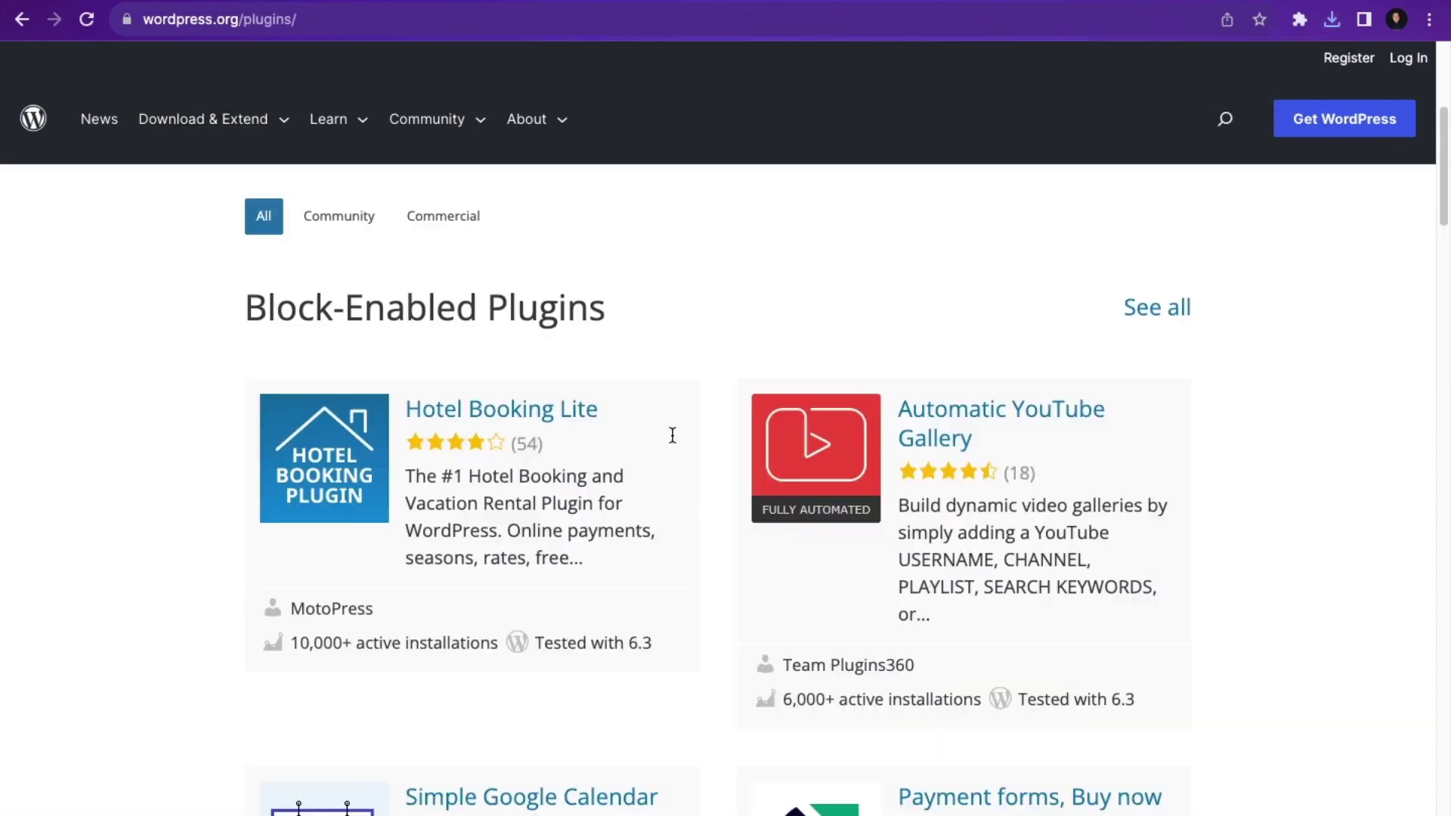
click(438, 410)
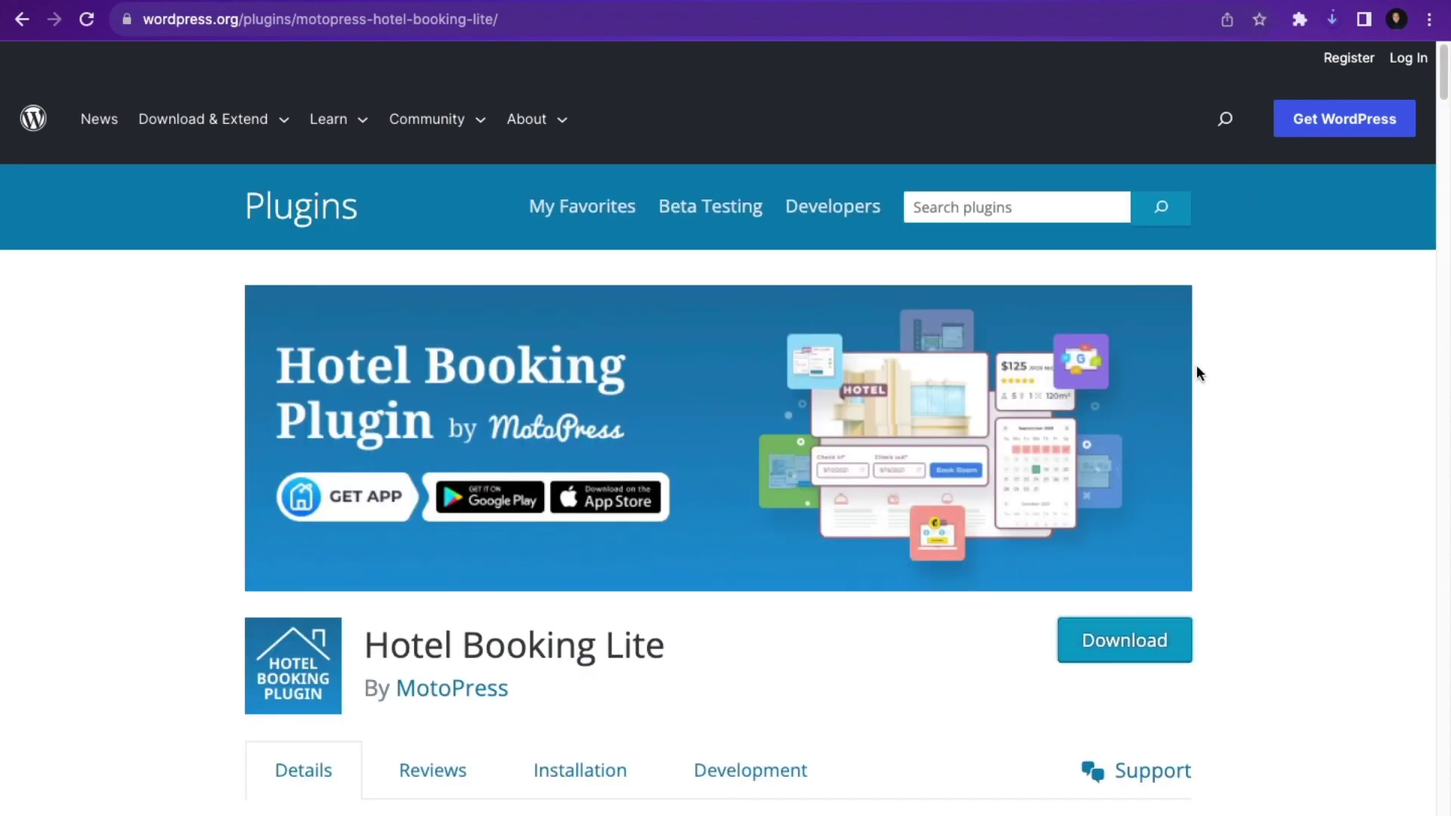
click(1121, 24)
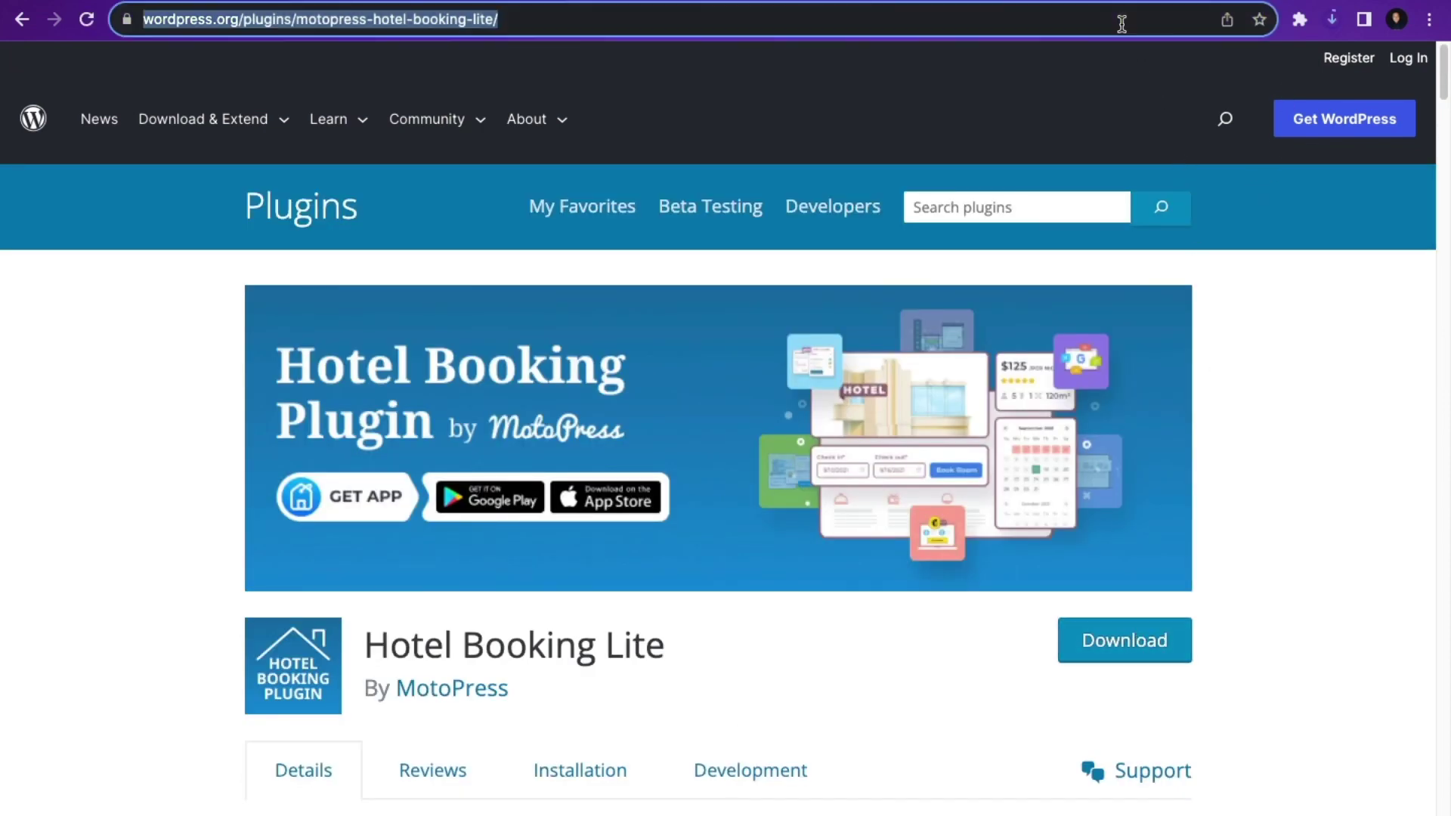
text(codecanyon.net)
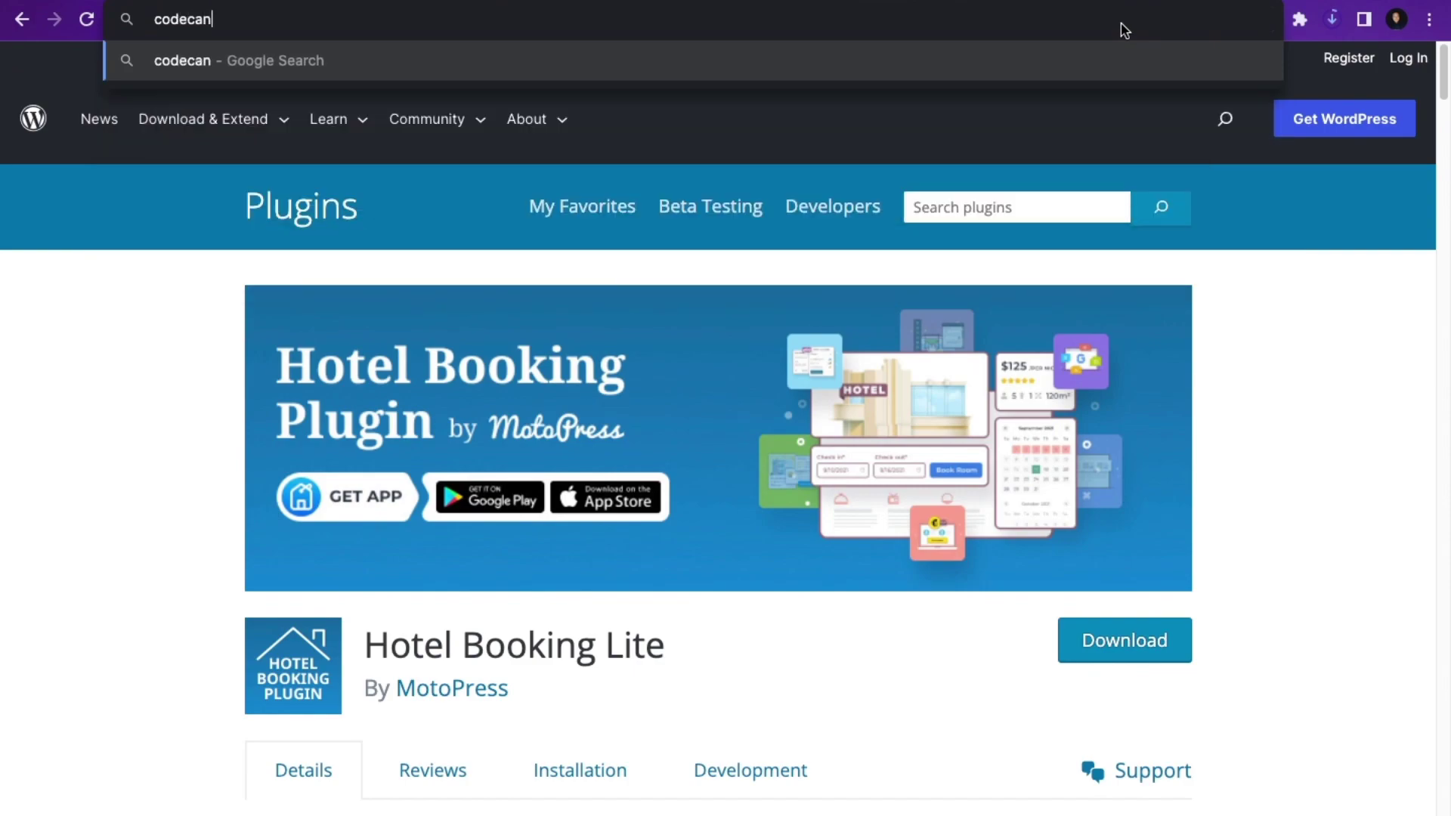
key(Return)
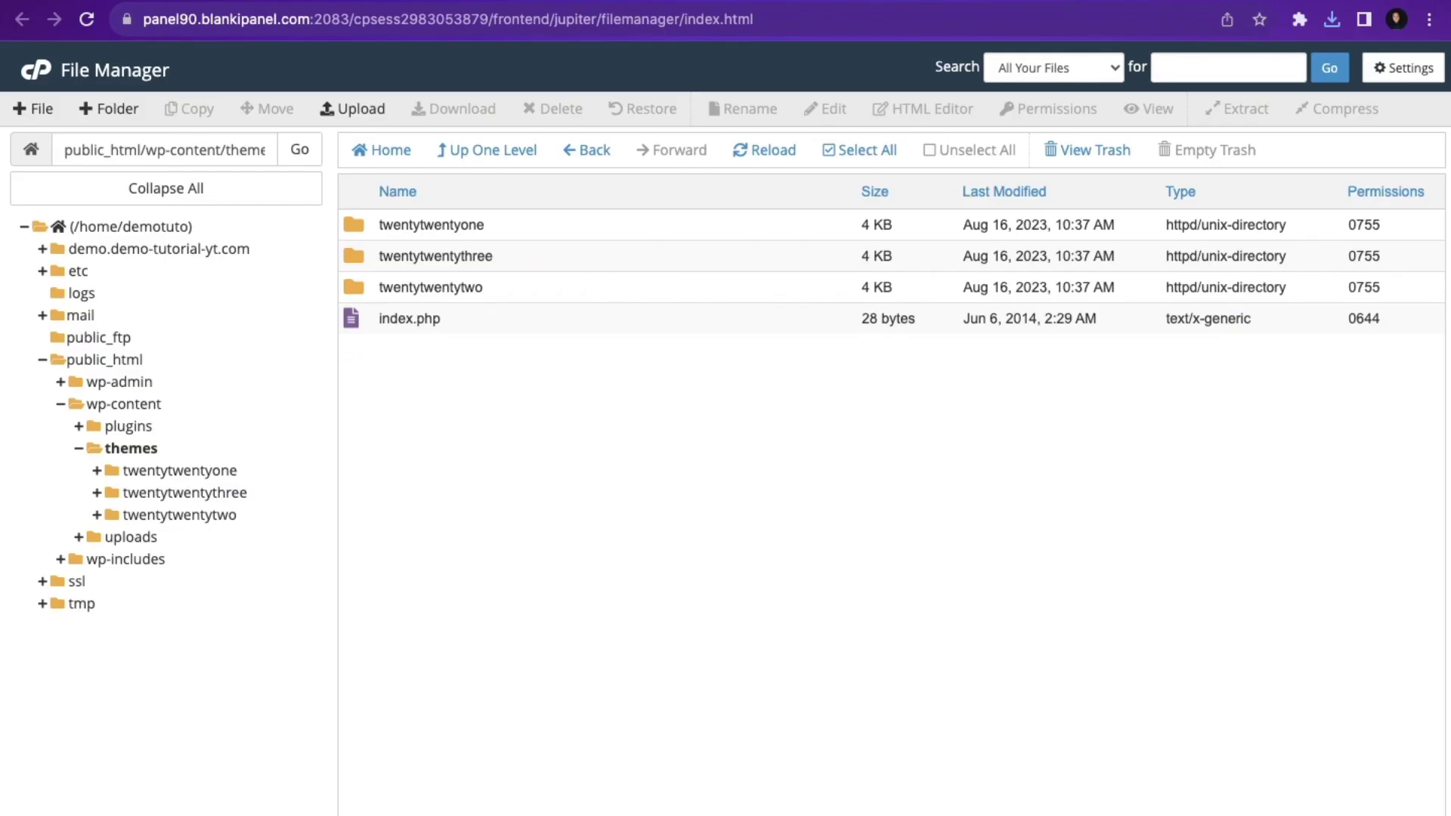
- Upload hello-elementor.2.8.1.zip to wp-content/themes by dragging it from Chrome's downloads list
click(365, 110)
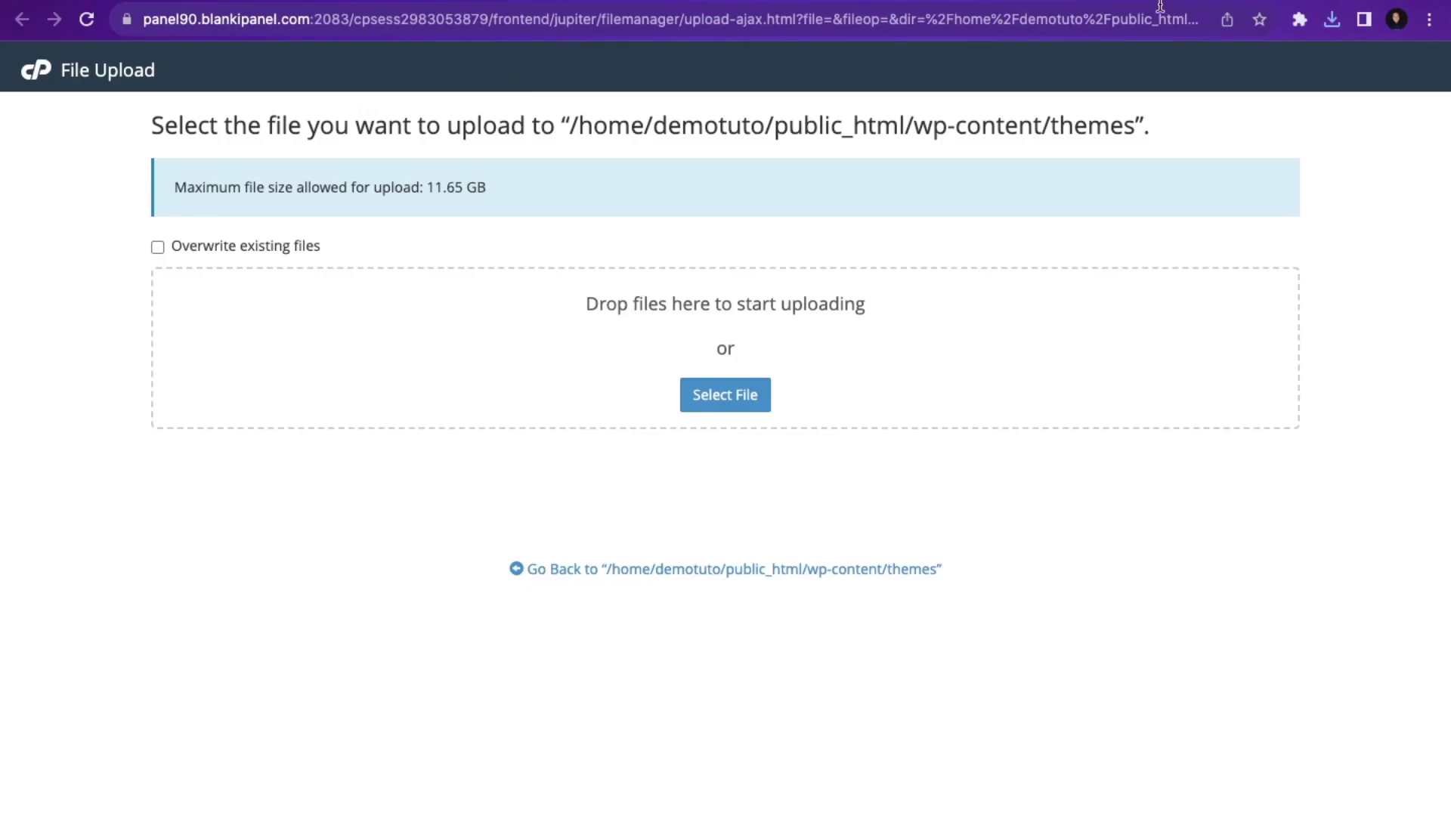
click(1332, 20)
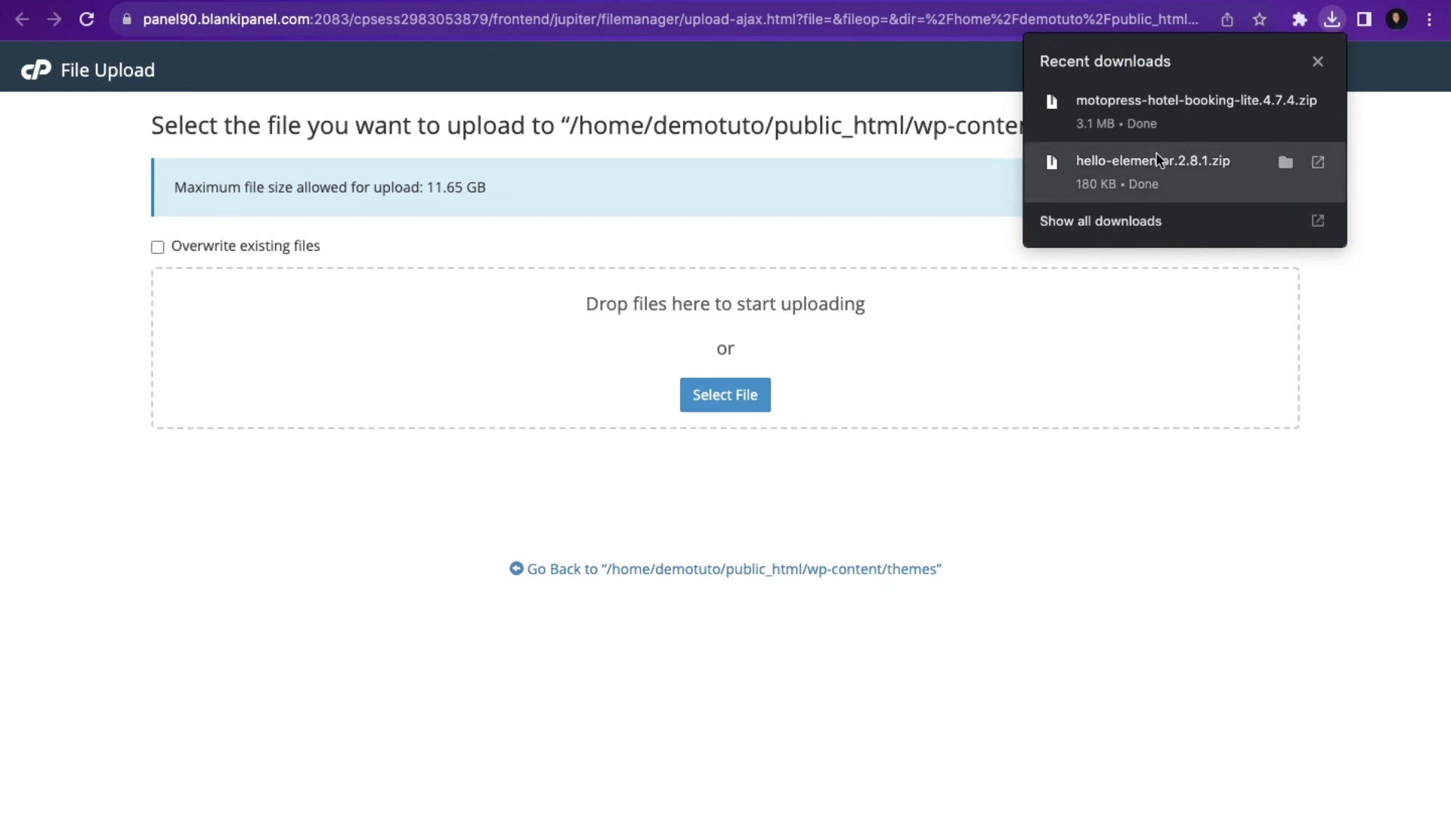
drag(1108, 171, 387, 496)
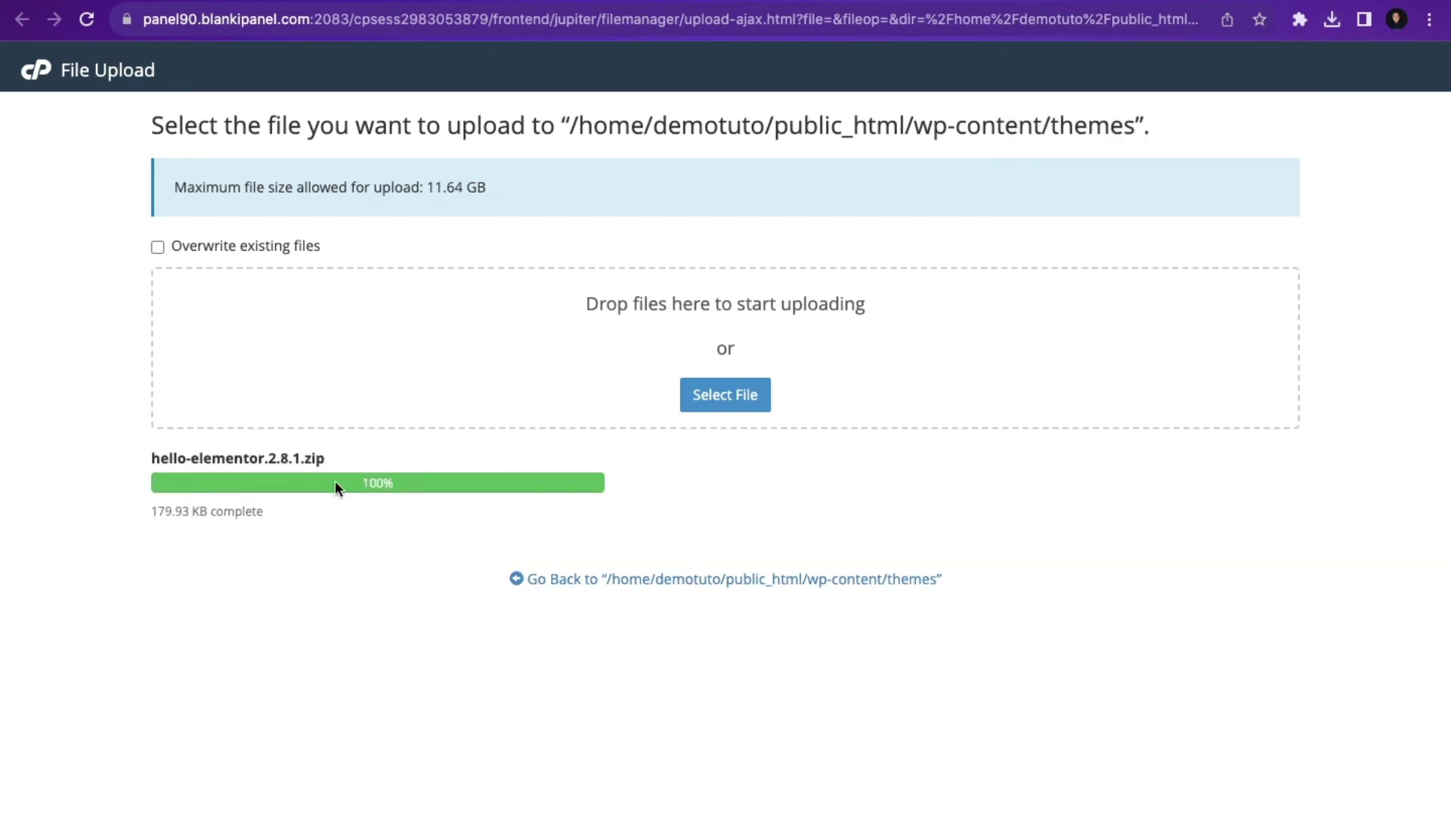
- Return to the themes folder and reload it to show hello-elementor.2.8.1.zip (179.93 KB)
click(632, 579)
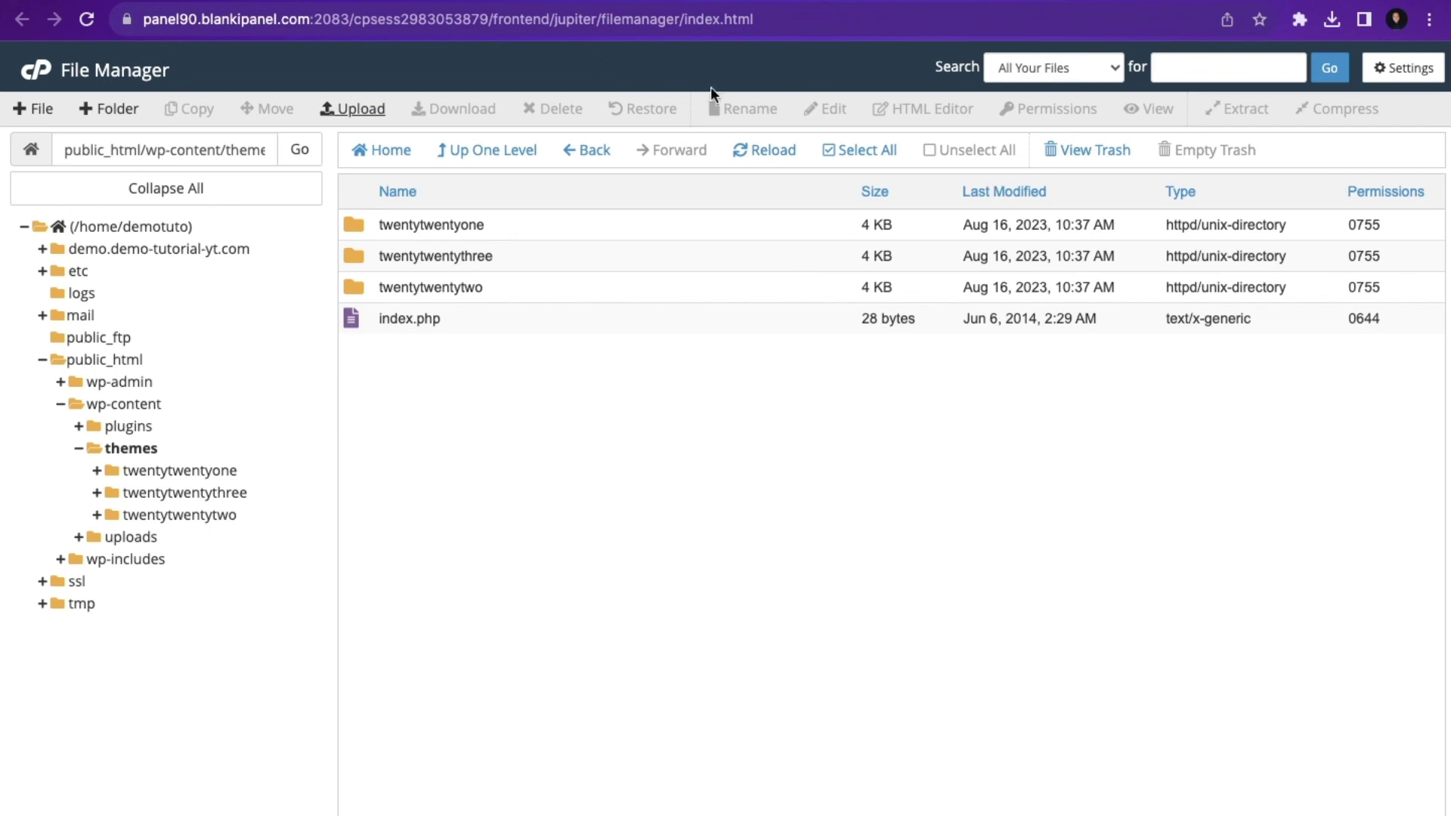
click(750, 153)
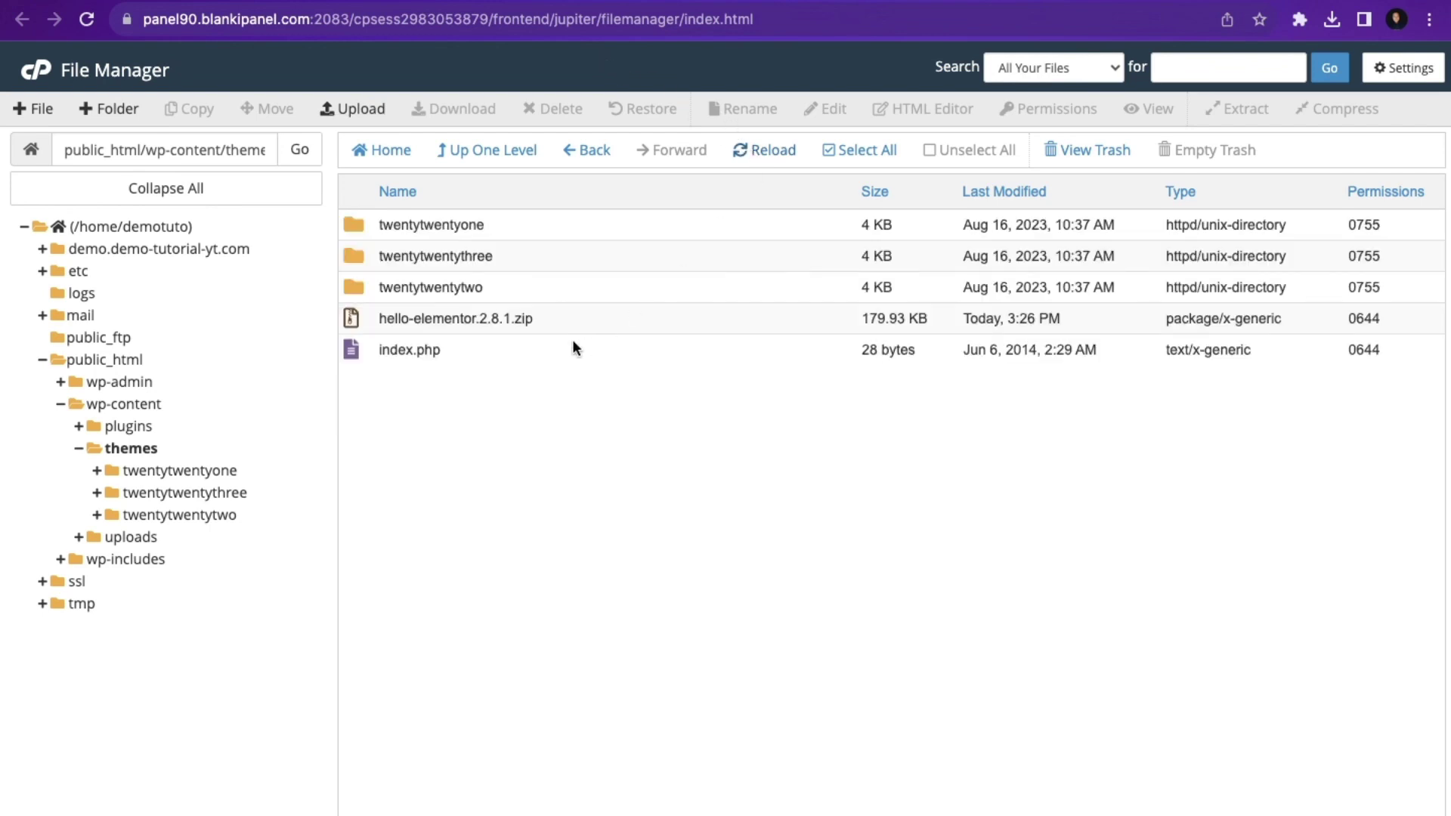
- Extract hello-elementor.2.8.1.zip into the themes folder, then delete the zip
right_click(519, 324)
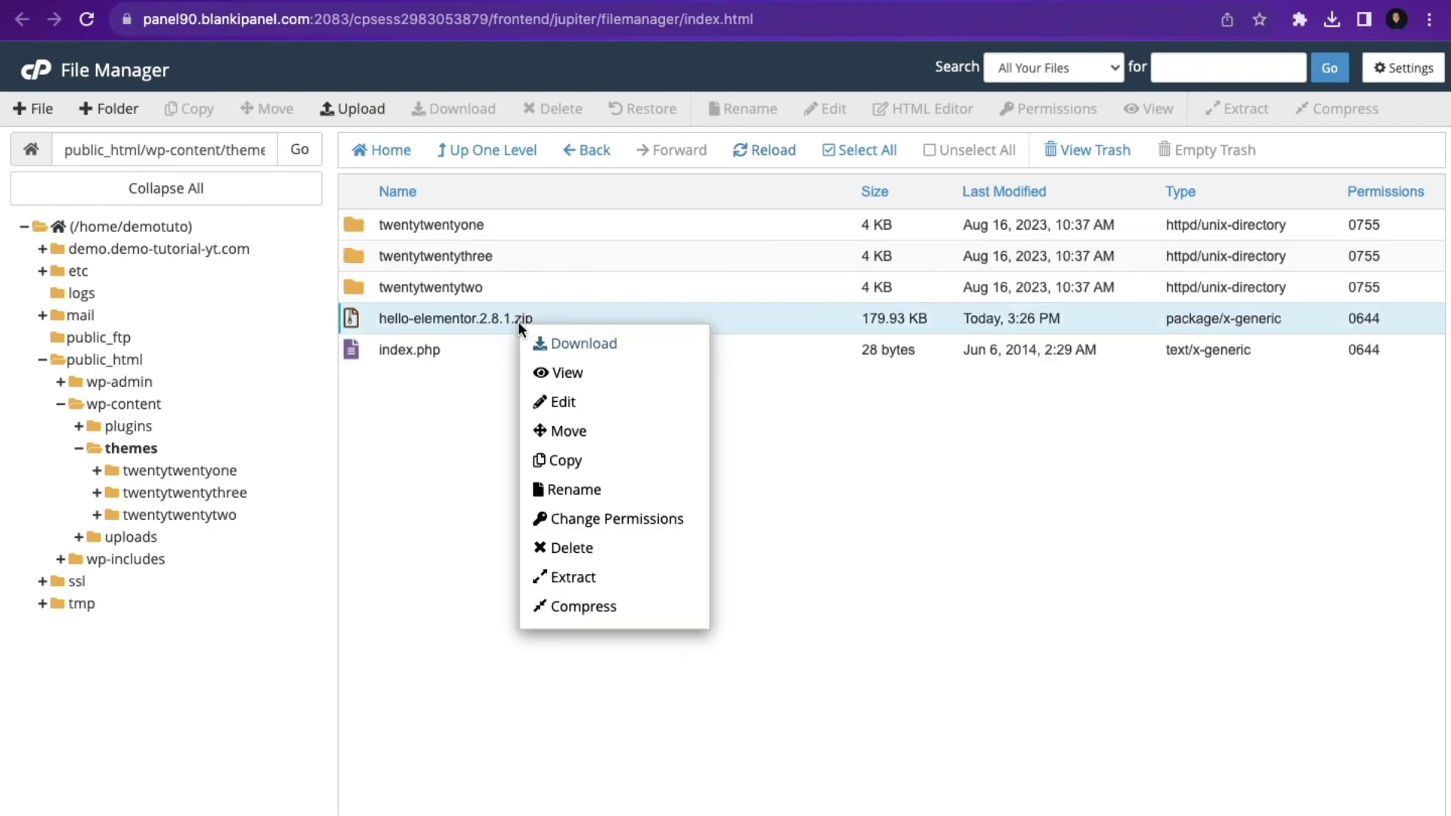
click(591, 580)
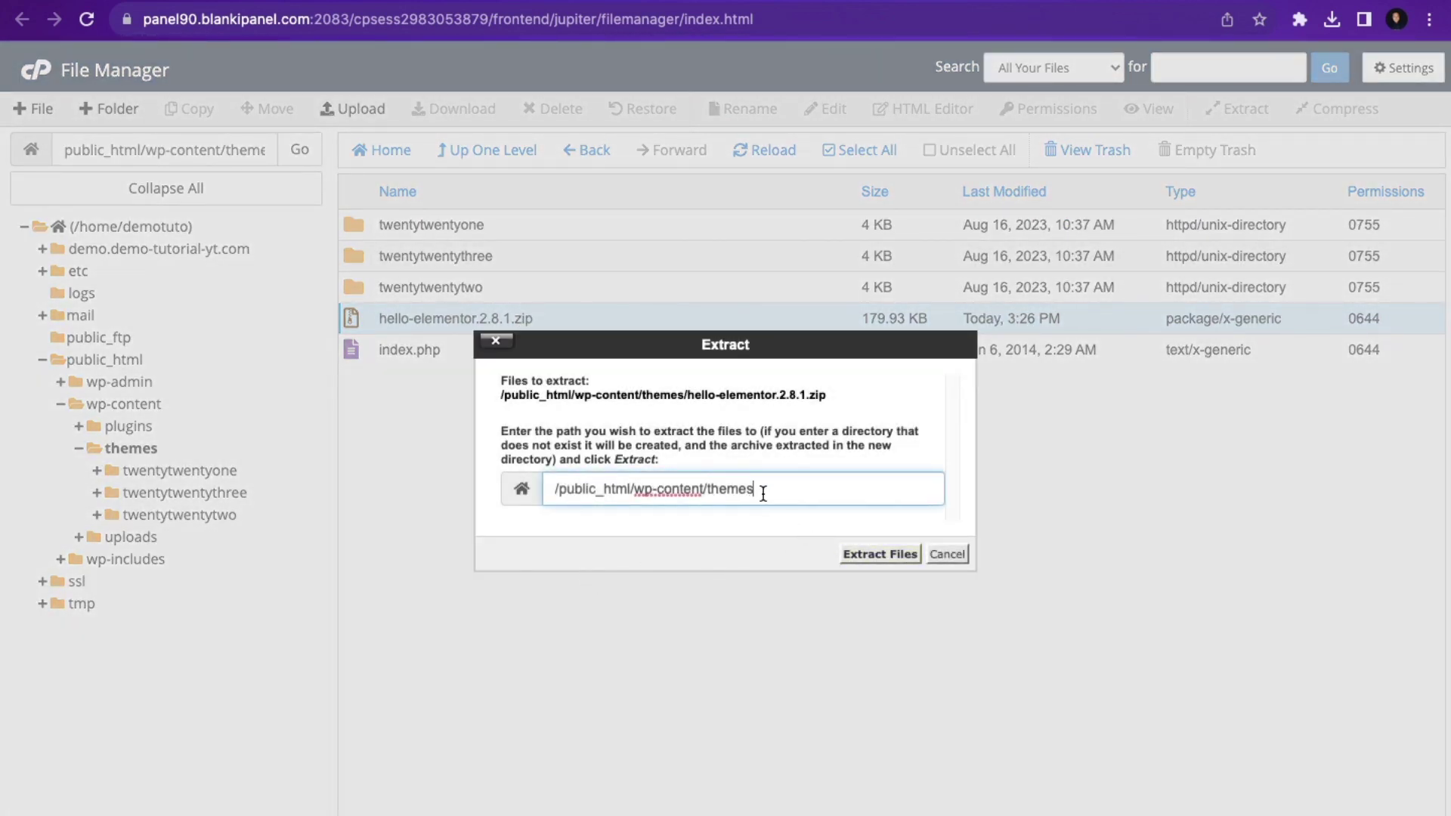
click(885, 555)
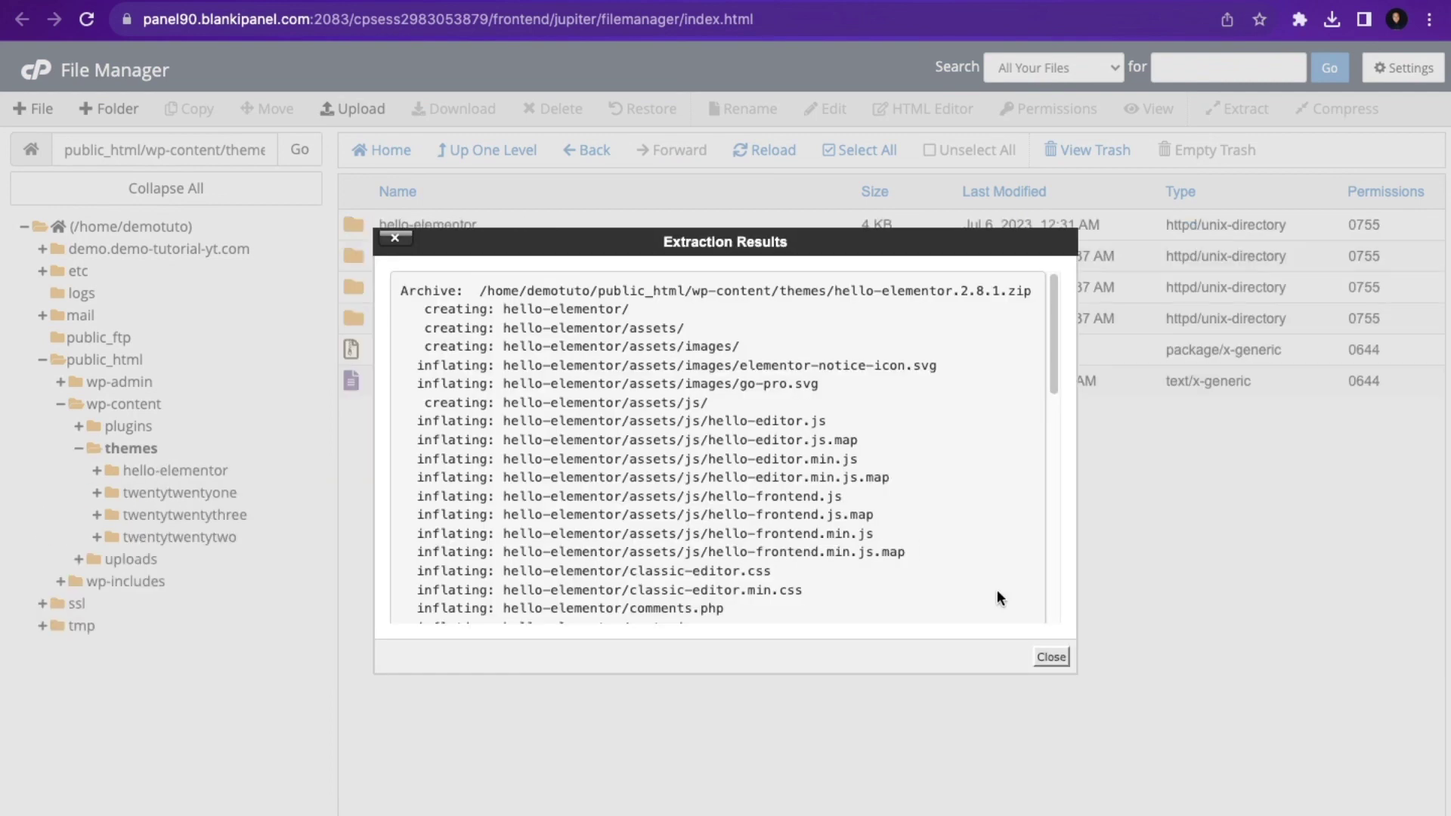
click(1051, 657)
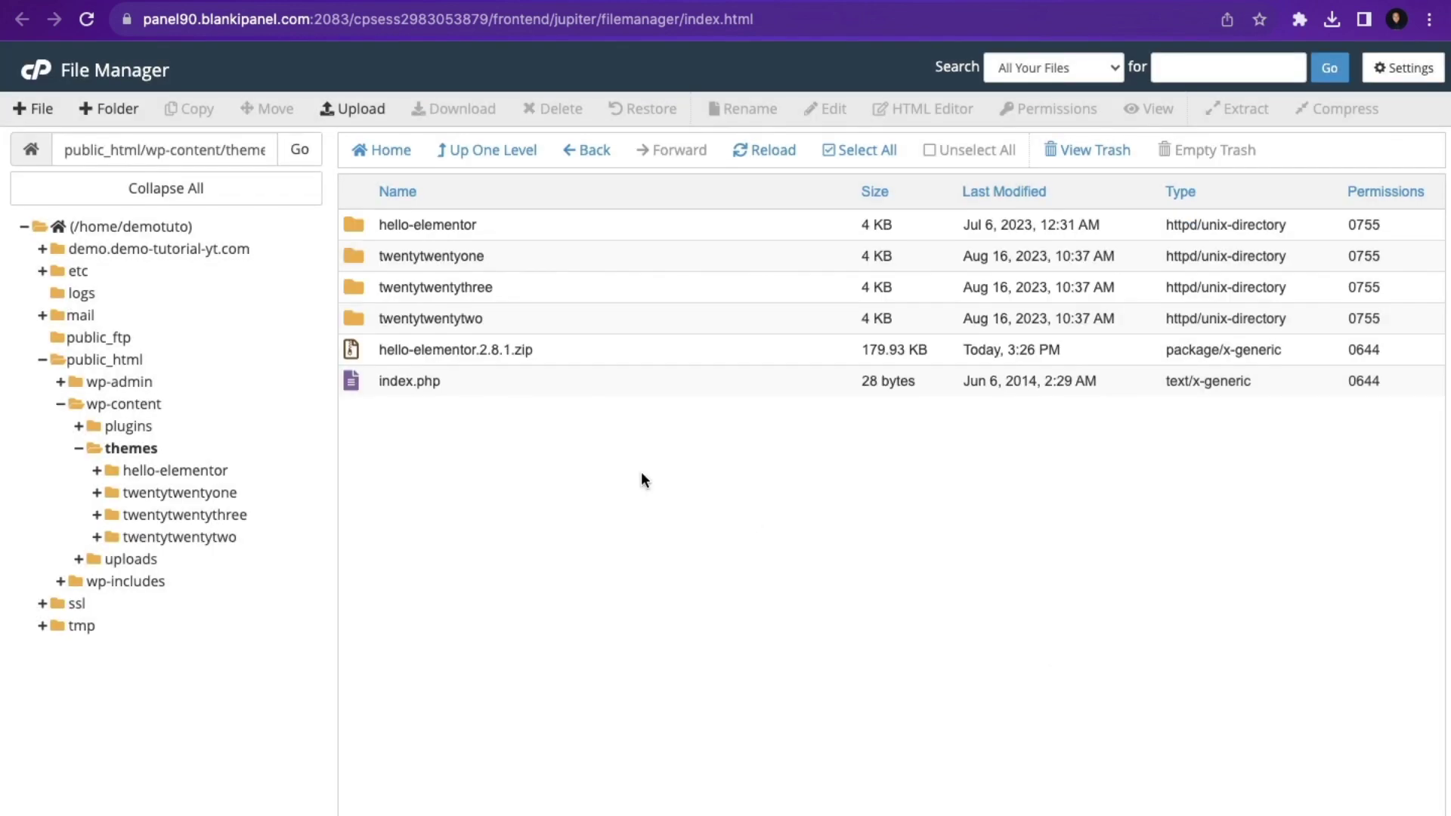
right_click(515, 356)
click(551, 583)
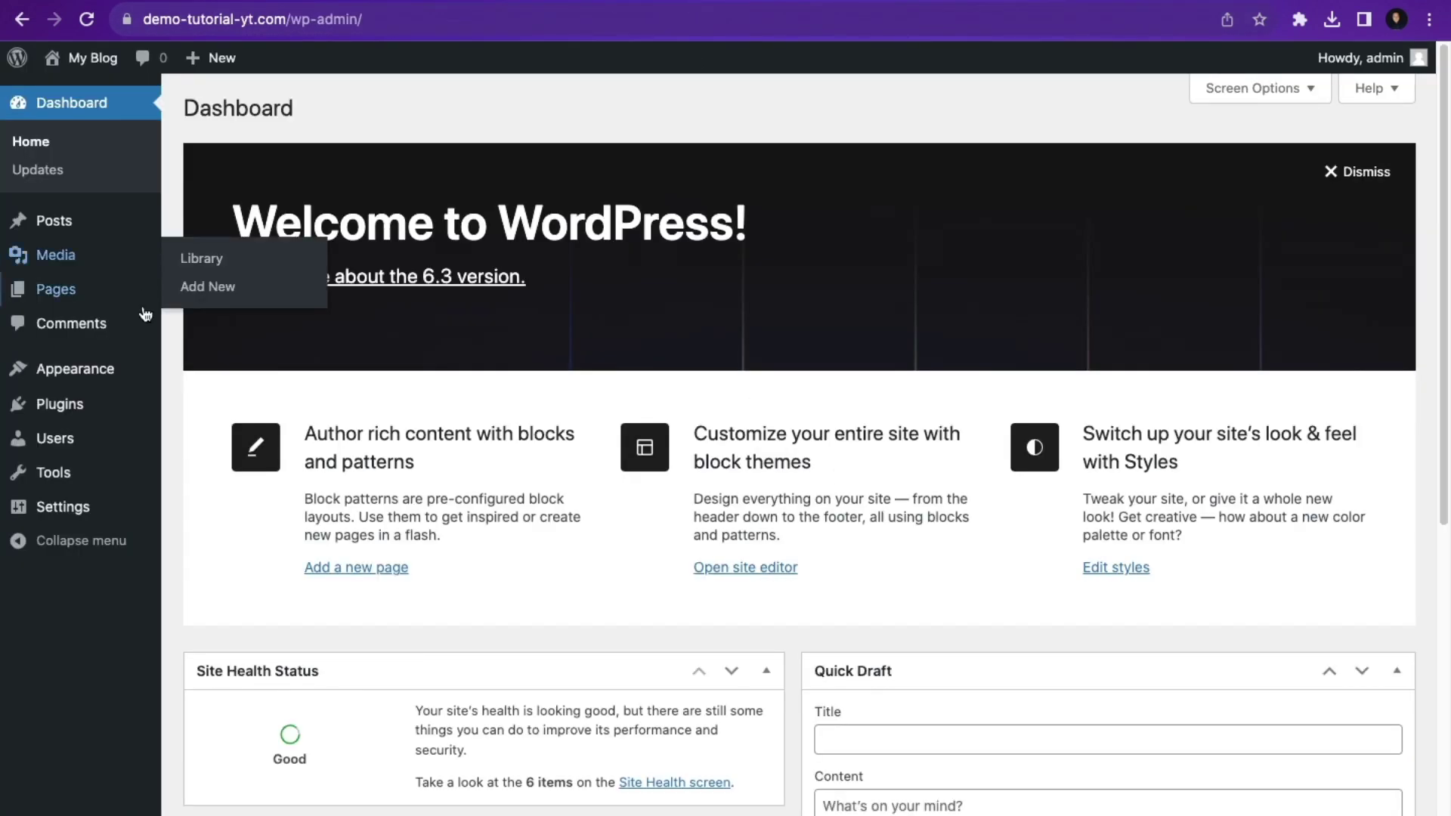
- Activate the Hello Elementor theme under Appearance > Themes
mouse_move(72, 376)
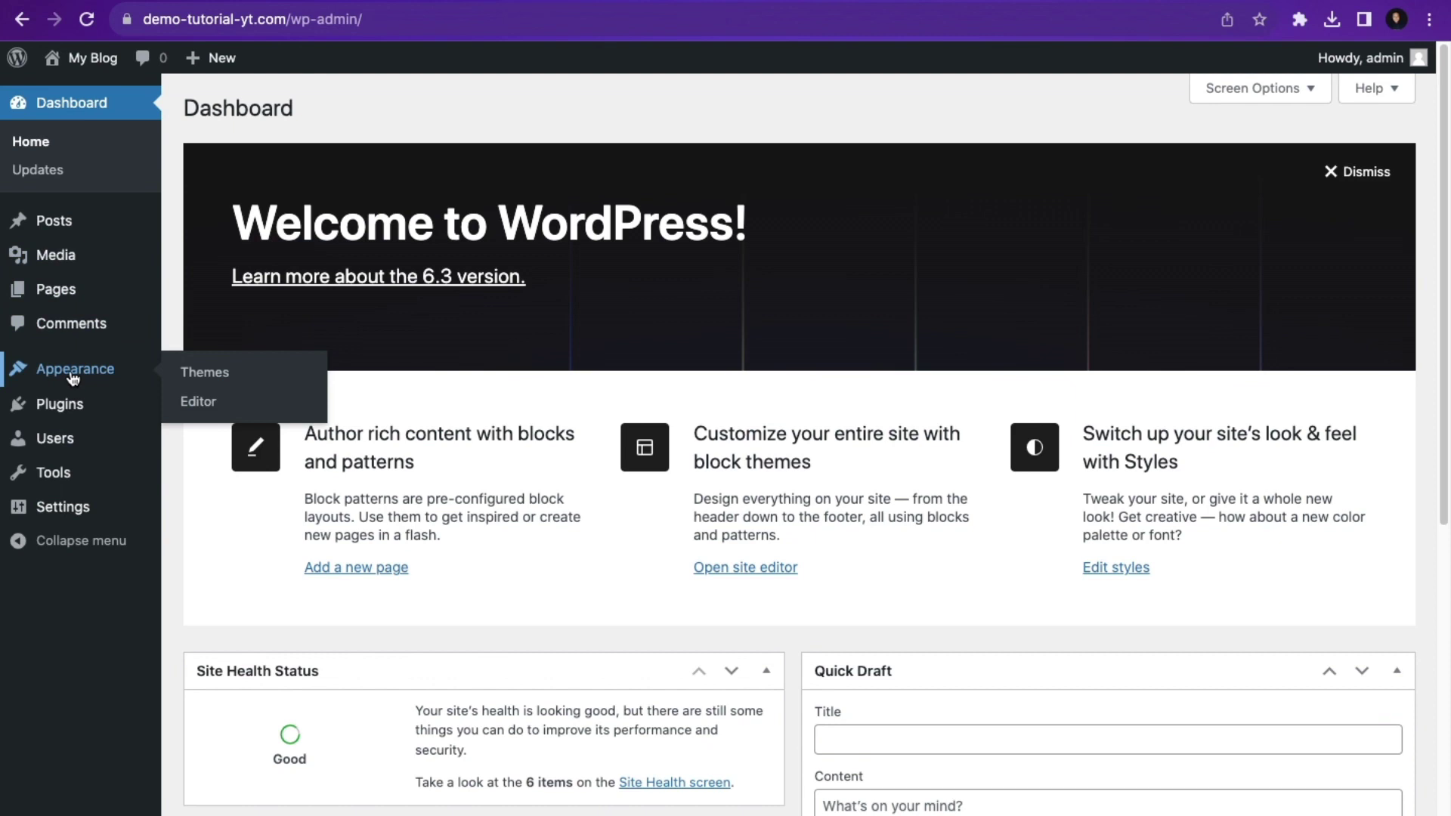
click(205, 374)
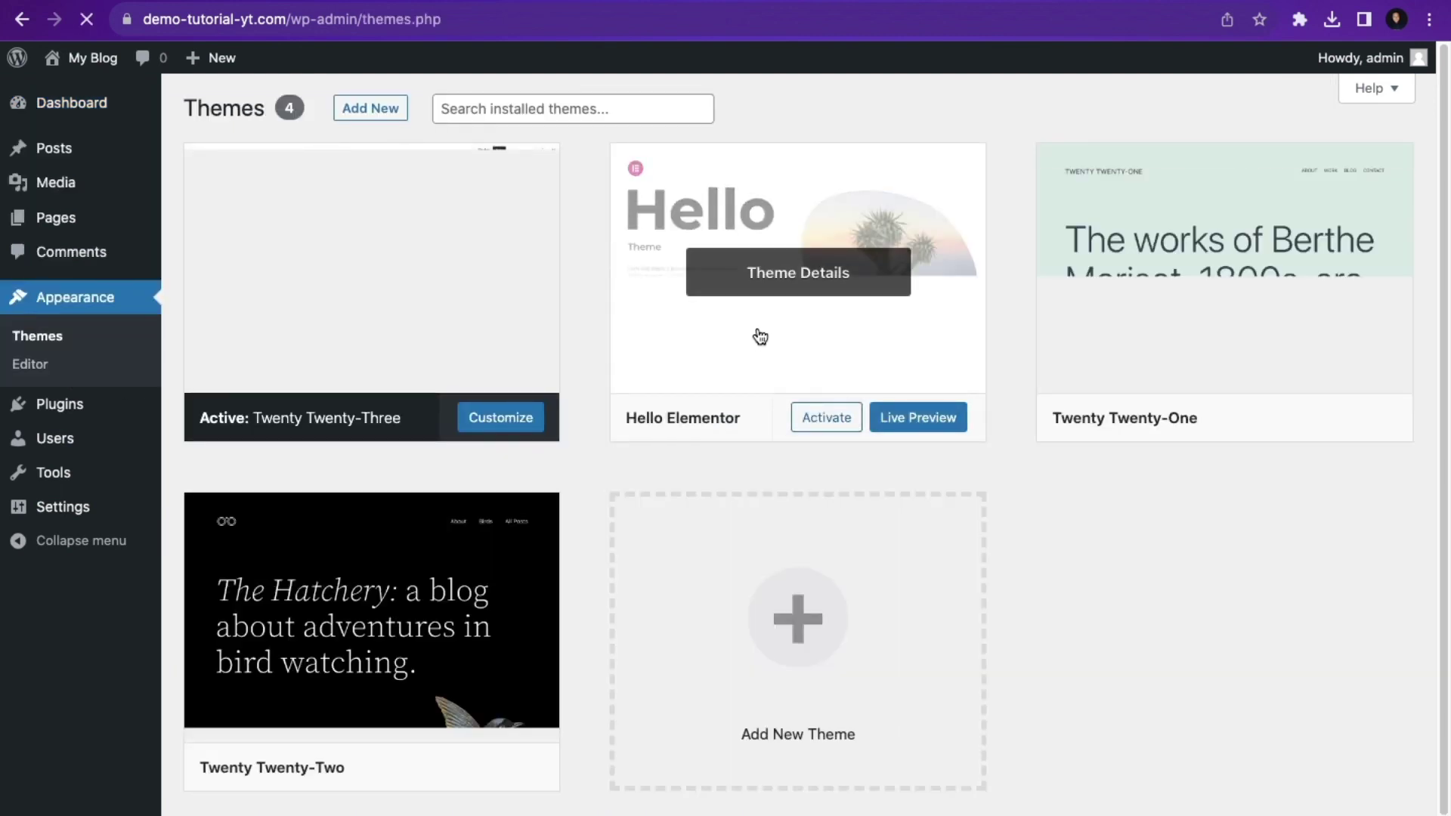
click(839, 418)
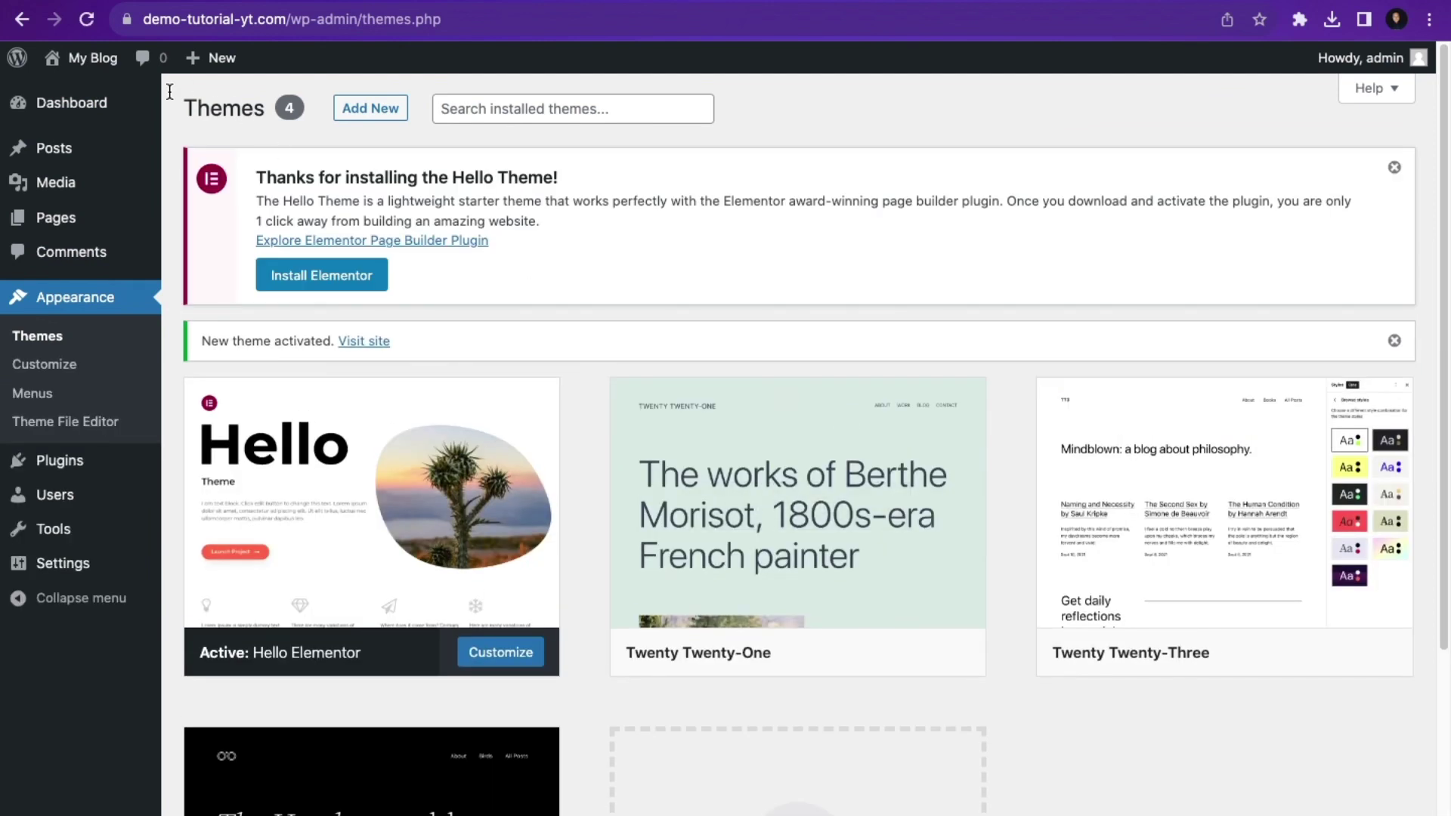
- Visit the live site with Hello Elementor applied, then return to the Dashboard
mouse_move(89, 61)
click(83, 94)
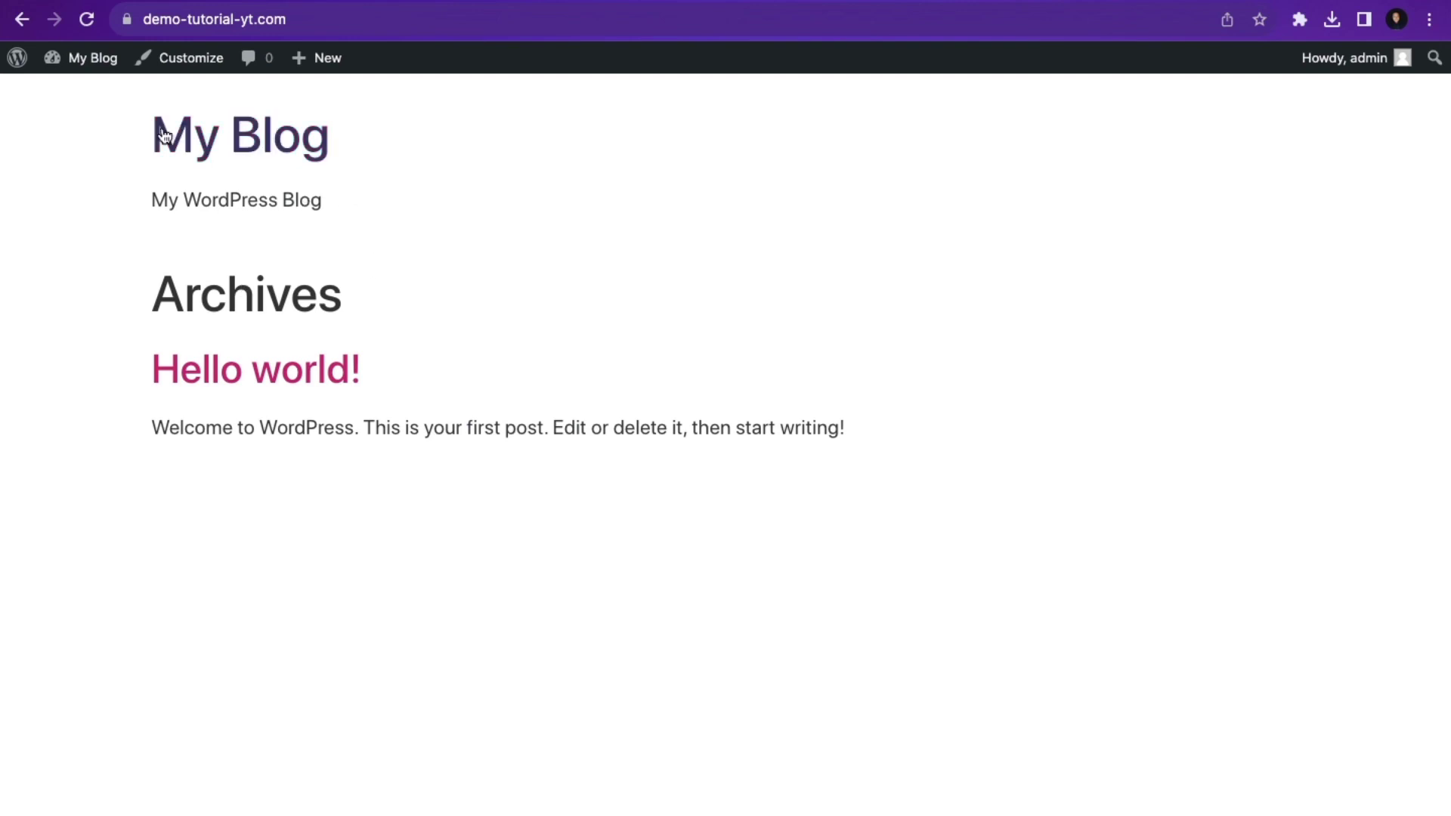
mouse_move(96, 63)
click(95, 94)
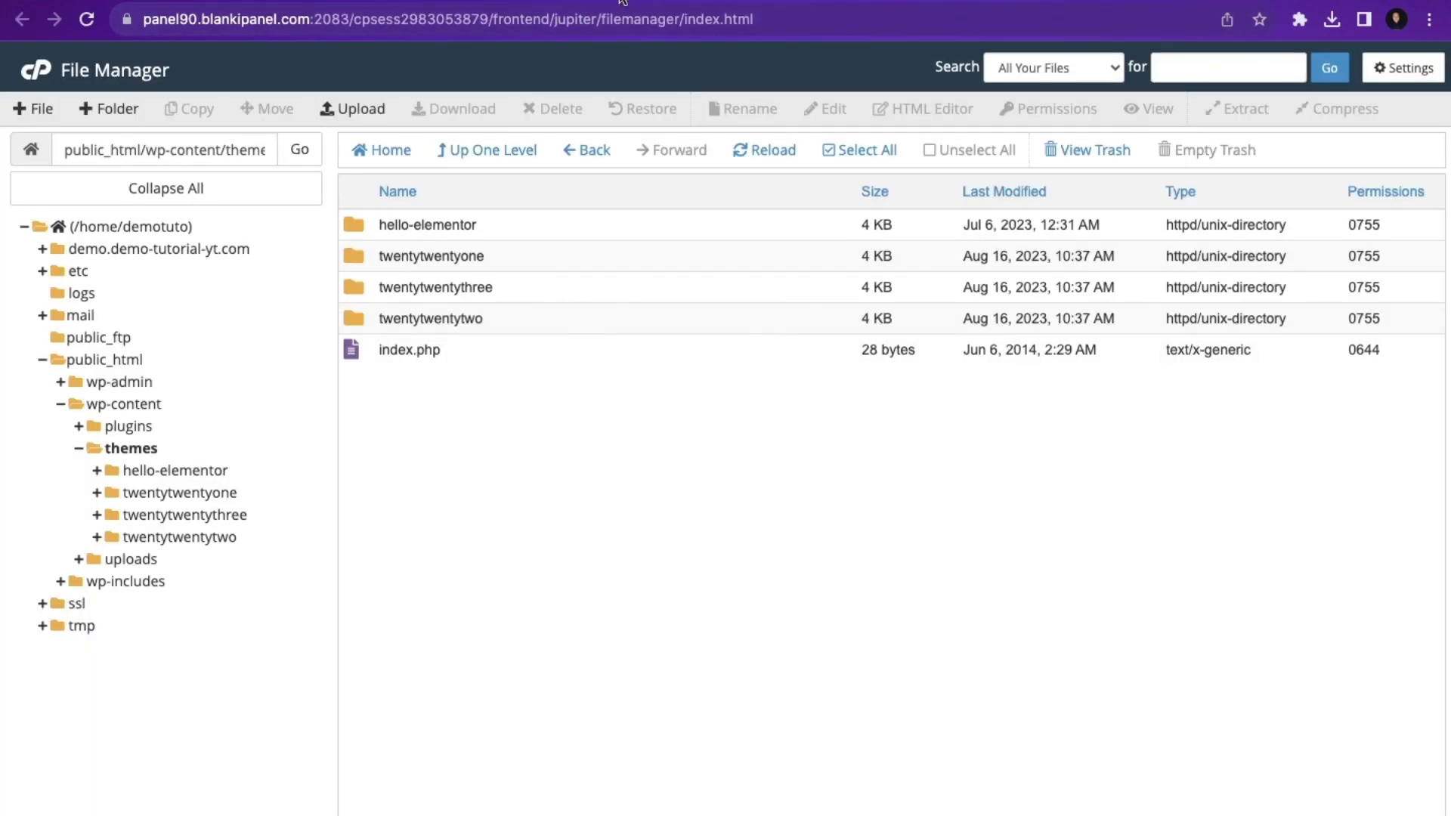
- Navigate the File Manager tree to the wp-content/plugins folder
click(130, 427)
click(131, 413)
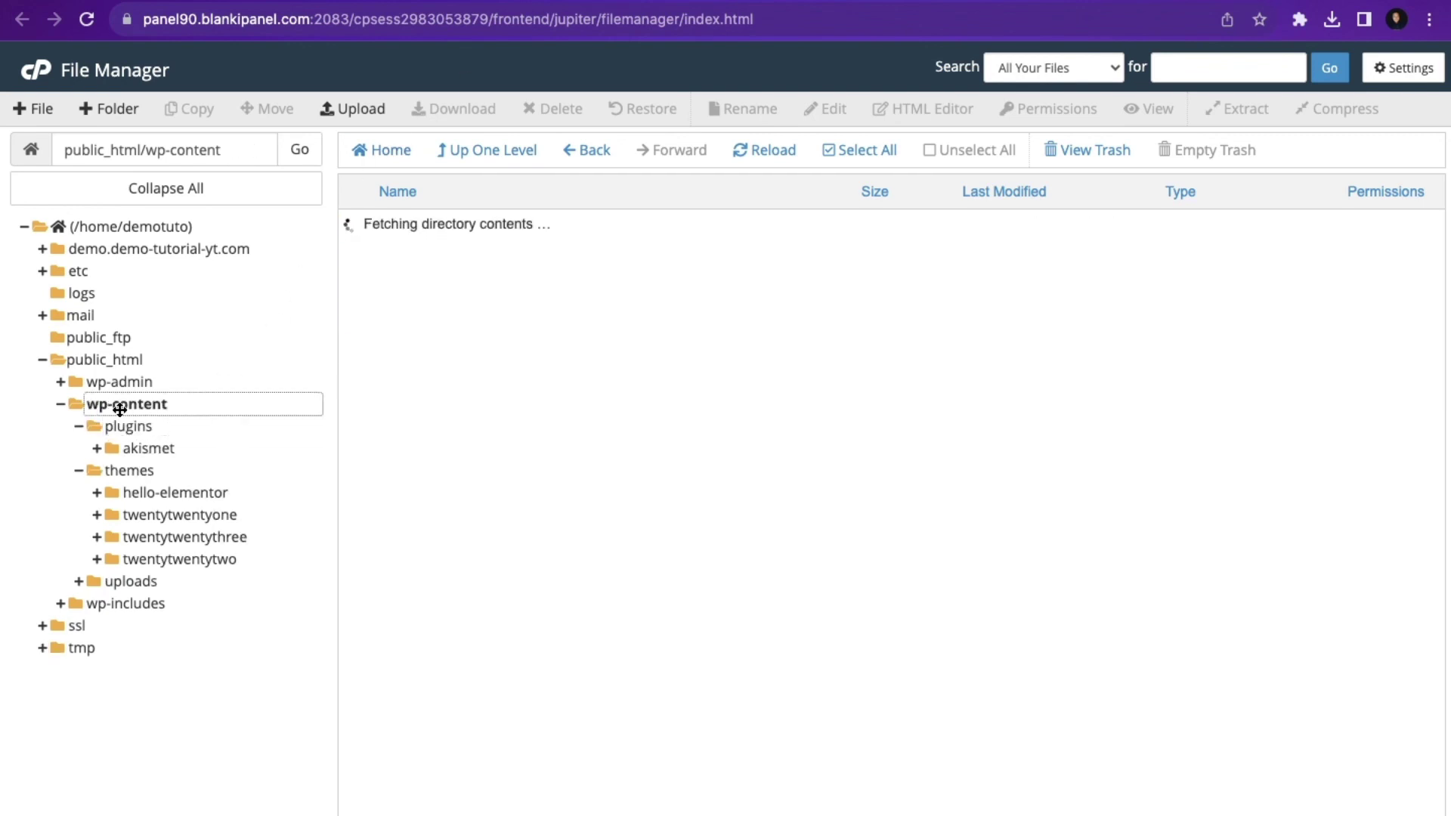
click(132, 425)
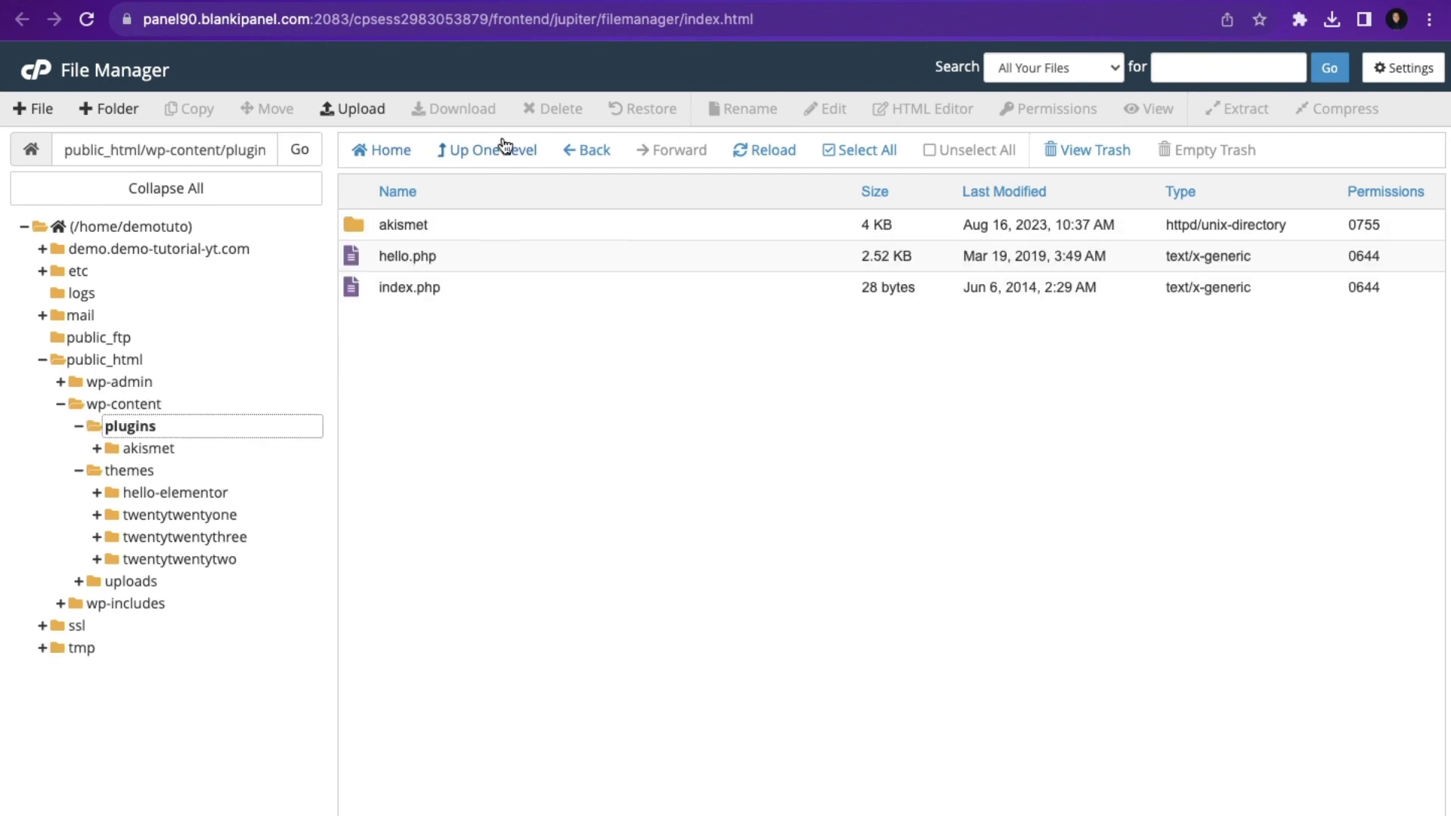
- Upload motopress-hotel-booking-lite.4.7.4.zip (3.09 MB) into plugins and close the upload page
click(356, 111)
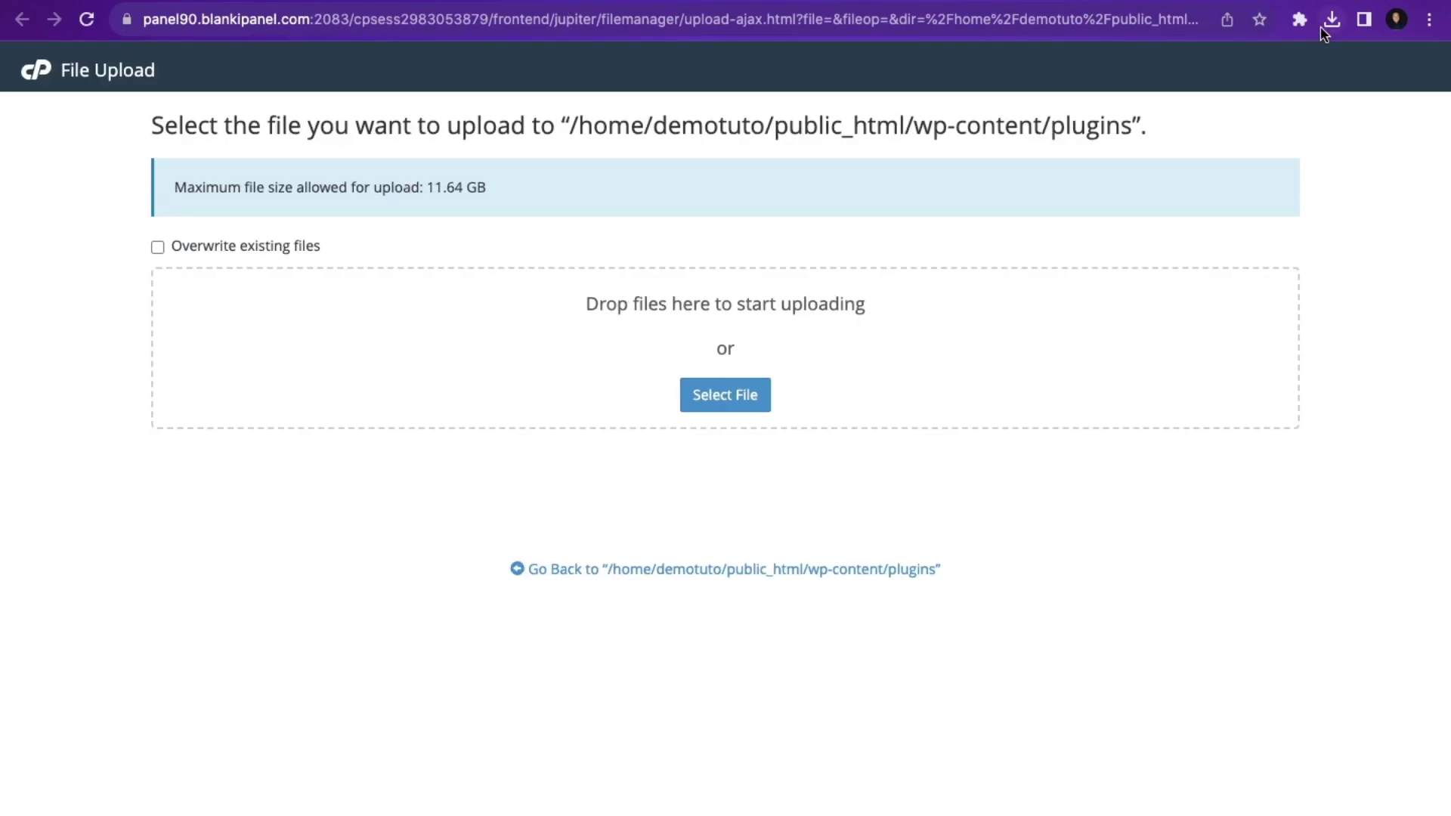
click(1323, 26)
drag(1158, 98, 702, 352)
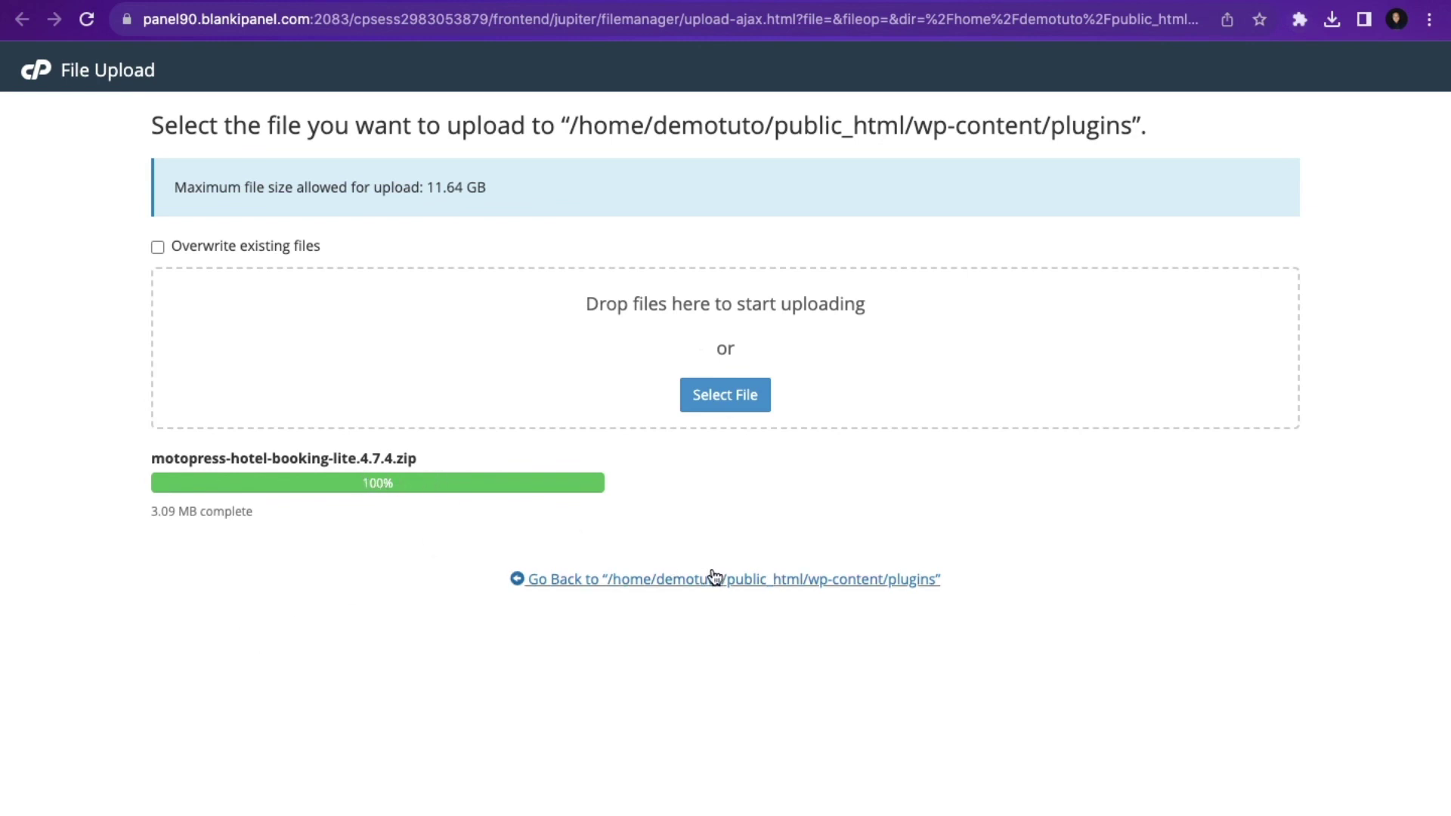
key(ctrl+w)
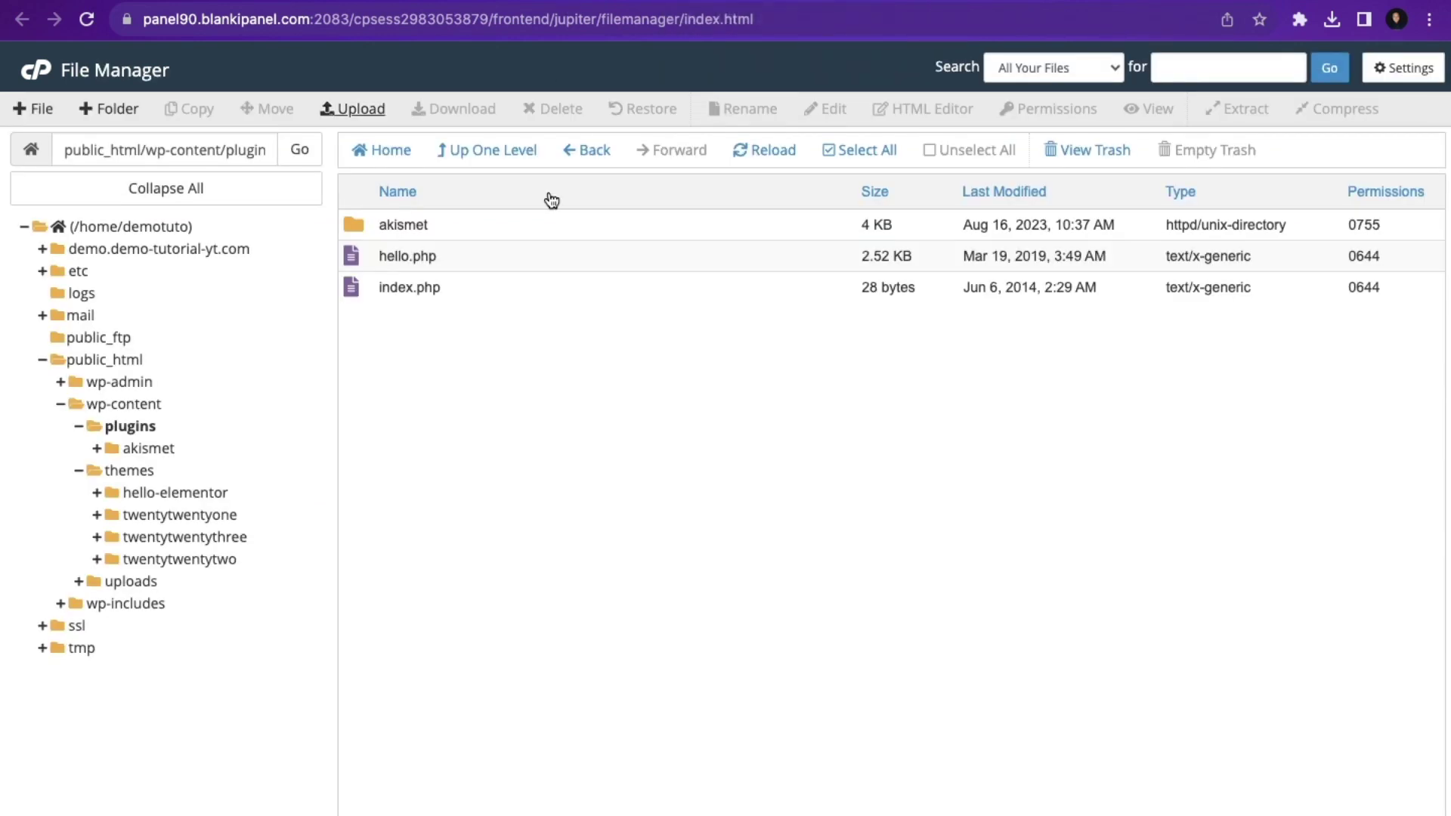
- Extract the Hotel Booking Lite zip into the plugins folder as motopress-hotel-booking-lite
click(757, 154)
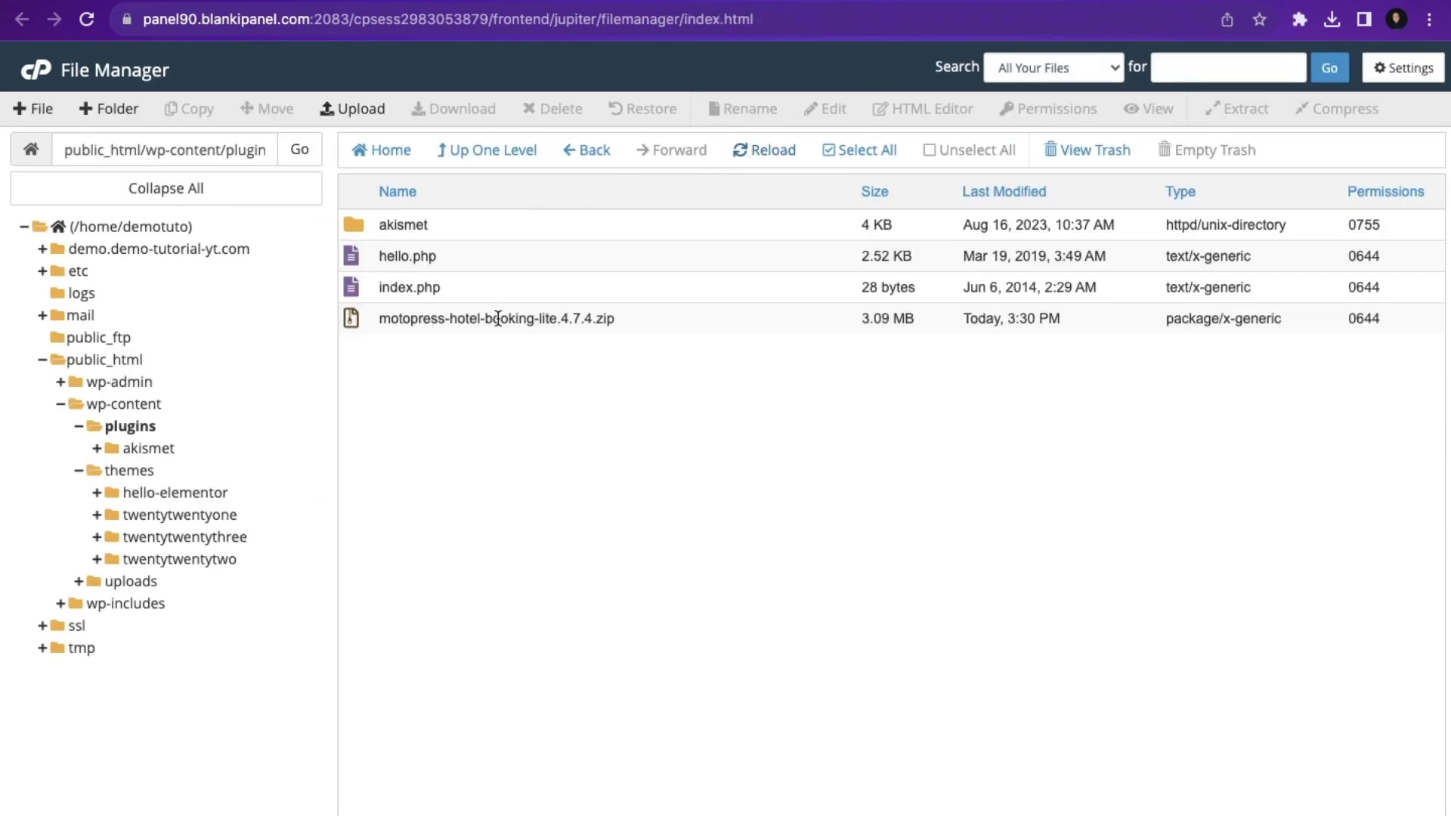
right_click(528, 314)
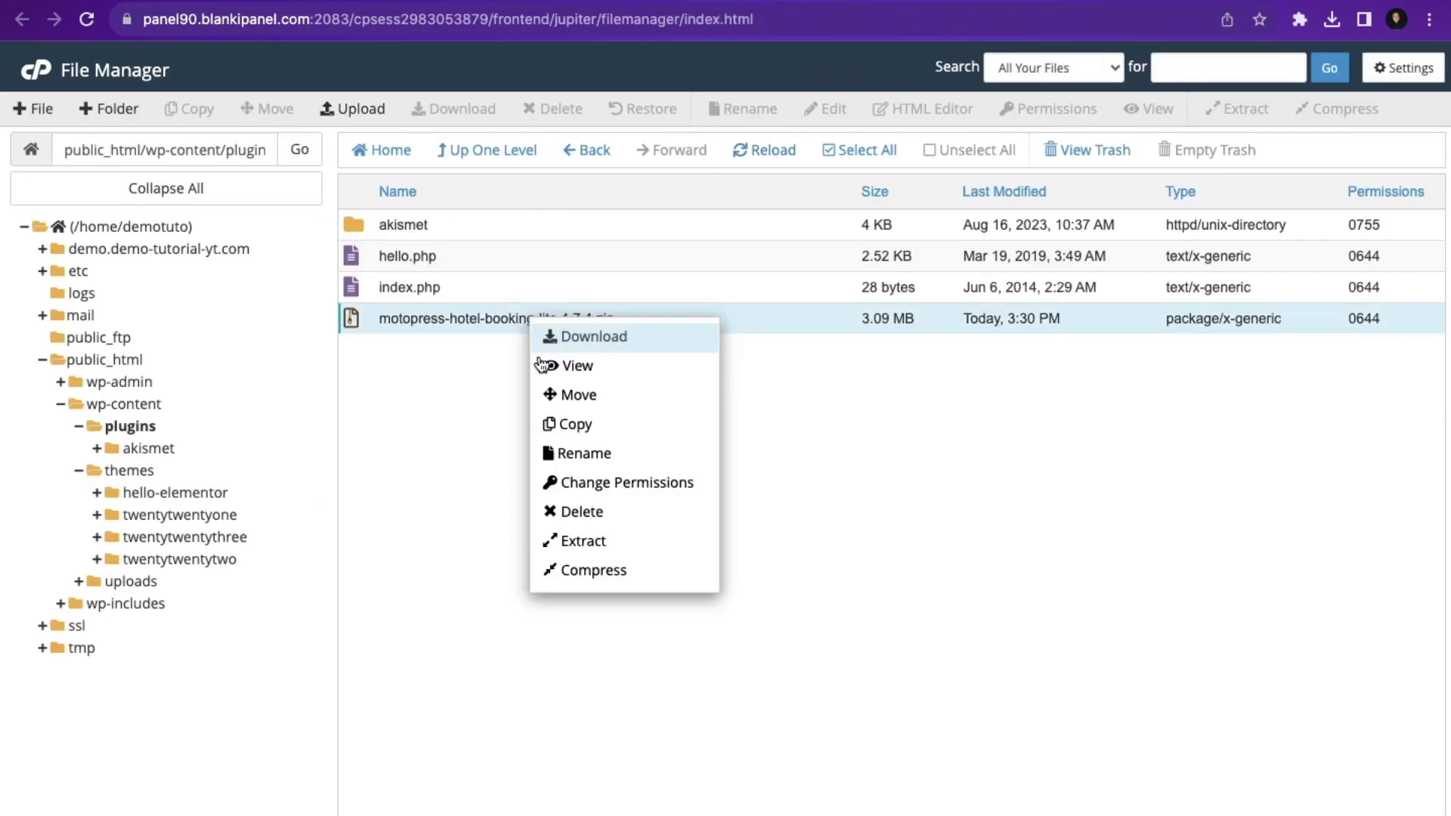
click(586, 545)
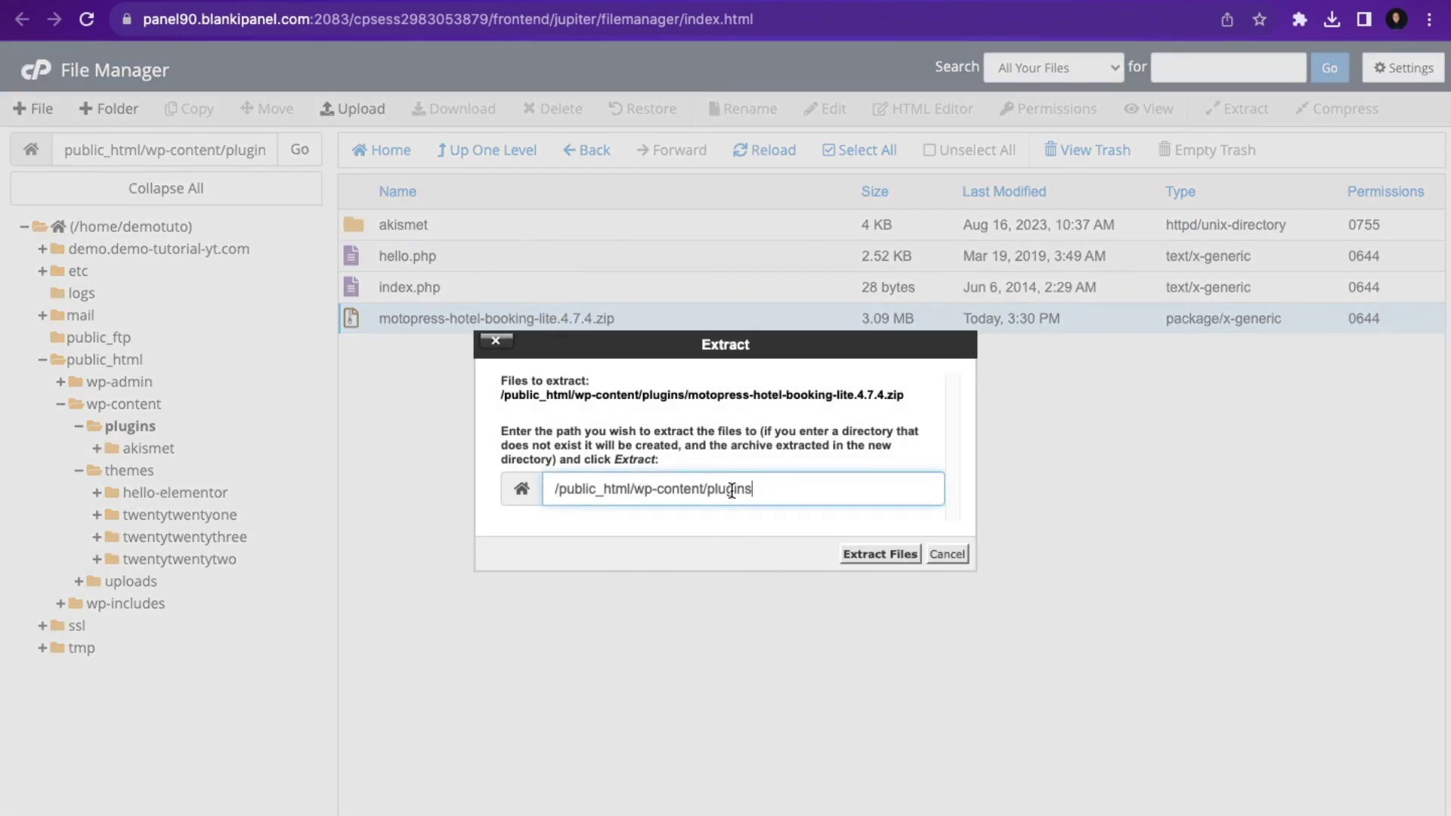
click(897, 556)
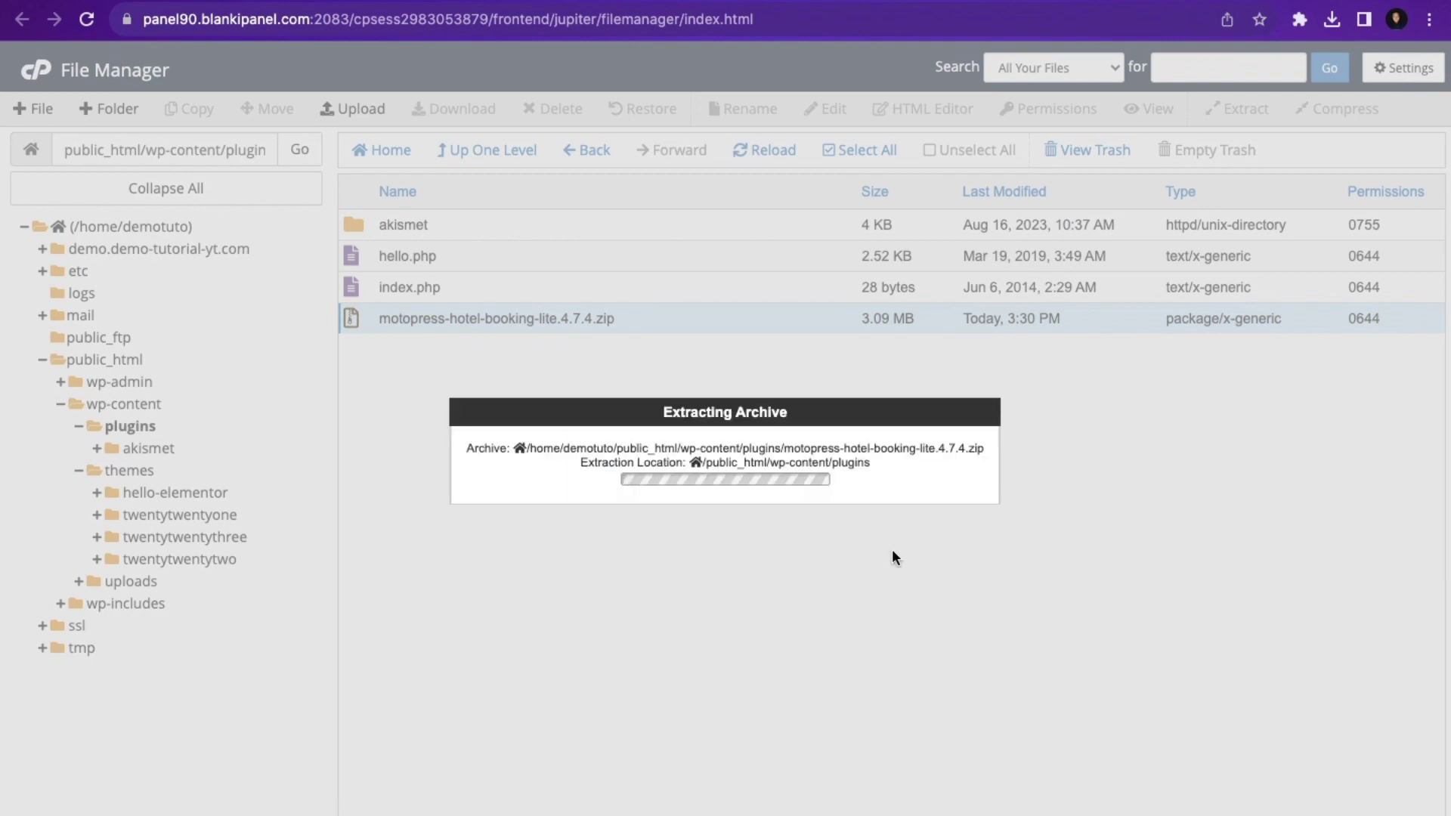
click(1051, 657)
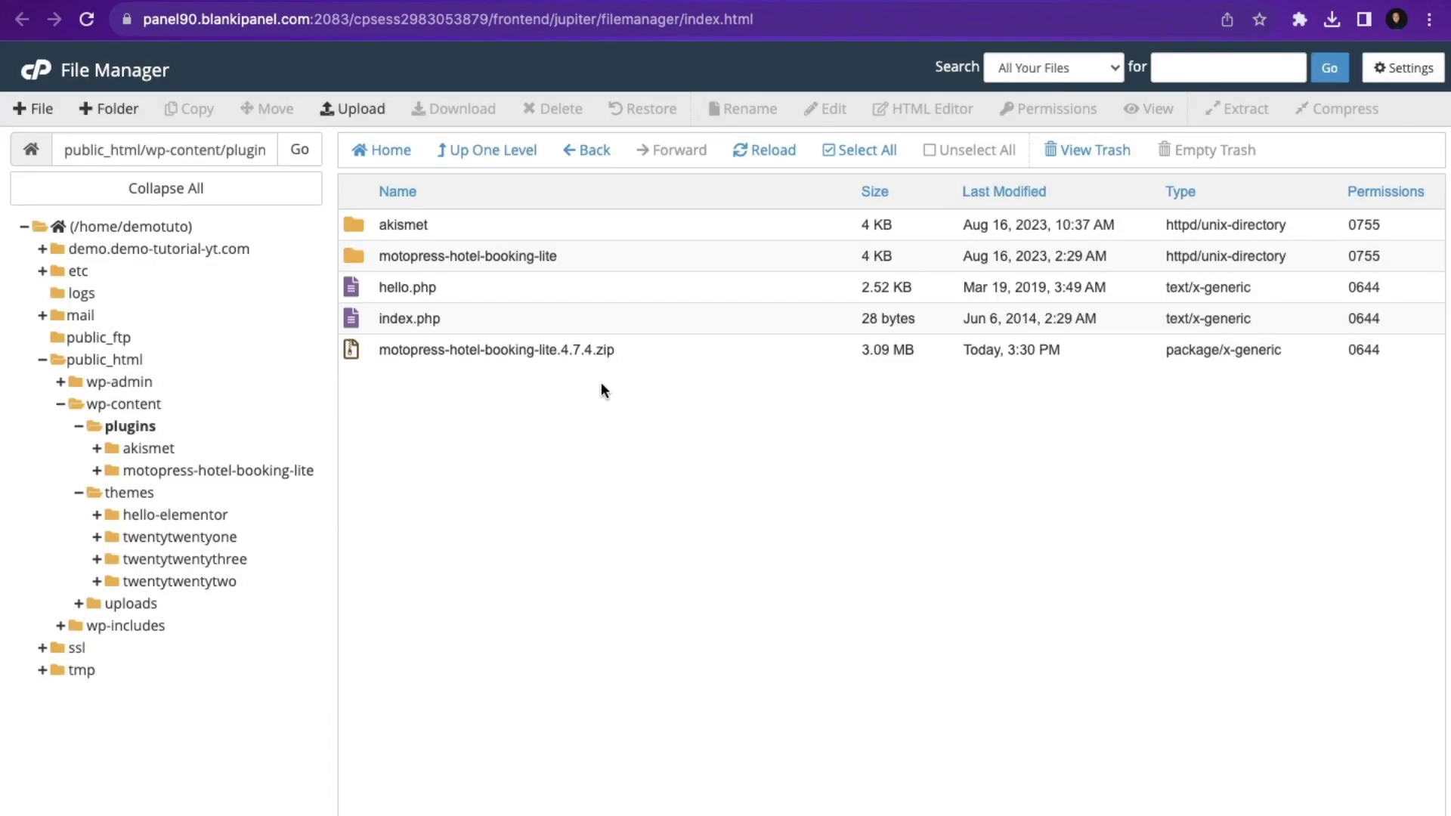
- Permanently delete the leftover plugin zip, skipping the trash
right_click(575, 349)
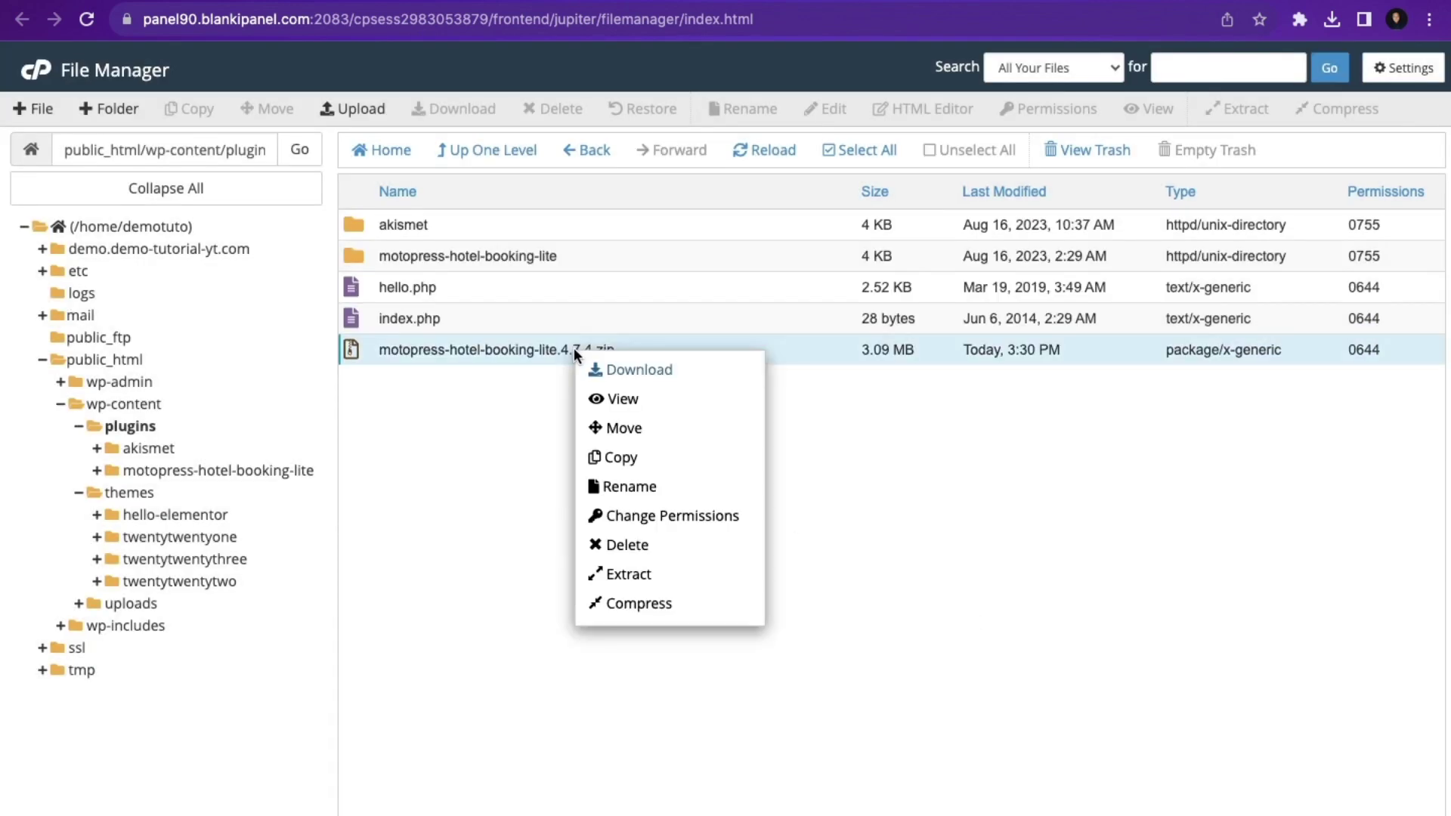
click(658, 545)
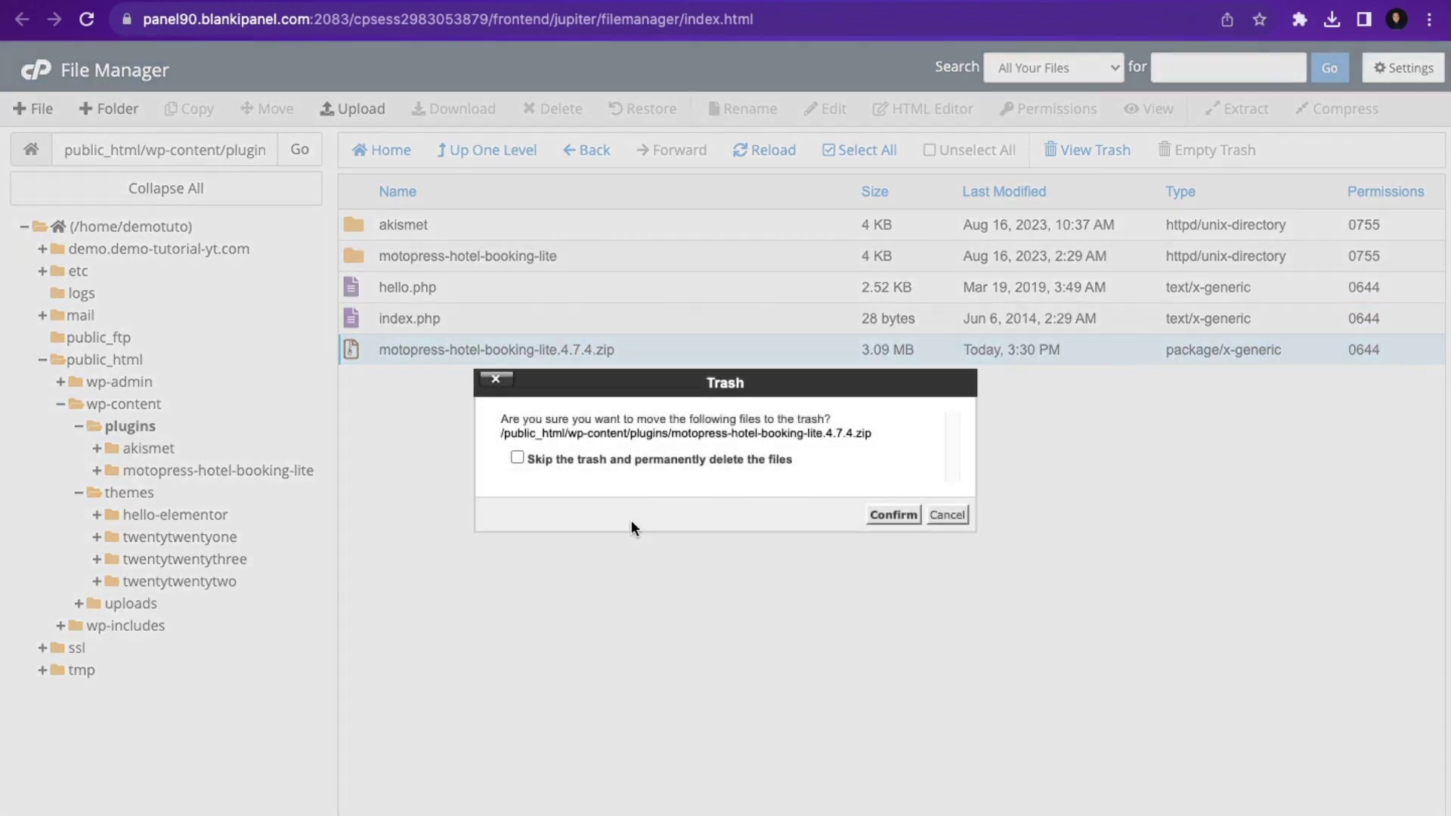
click(517, 459)
click(892, 514)
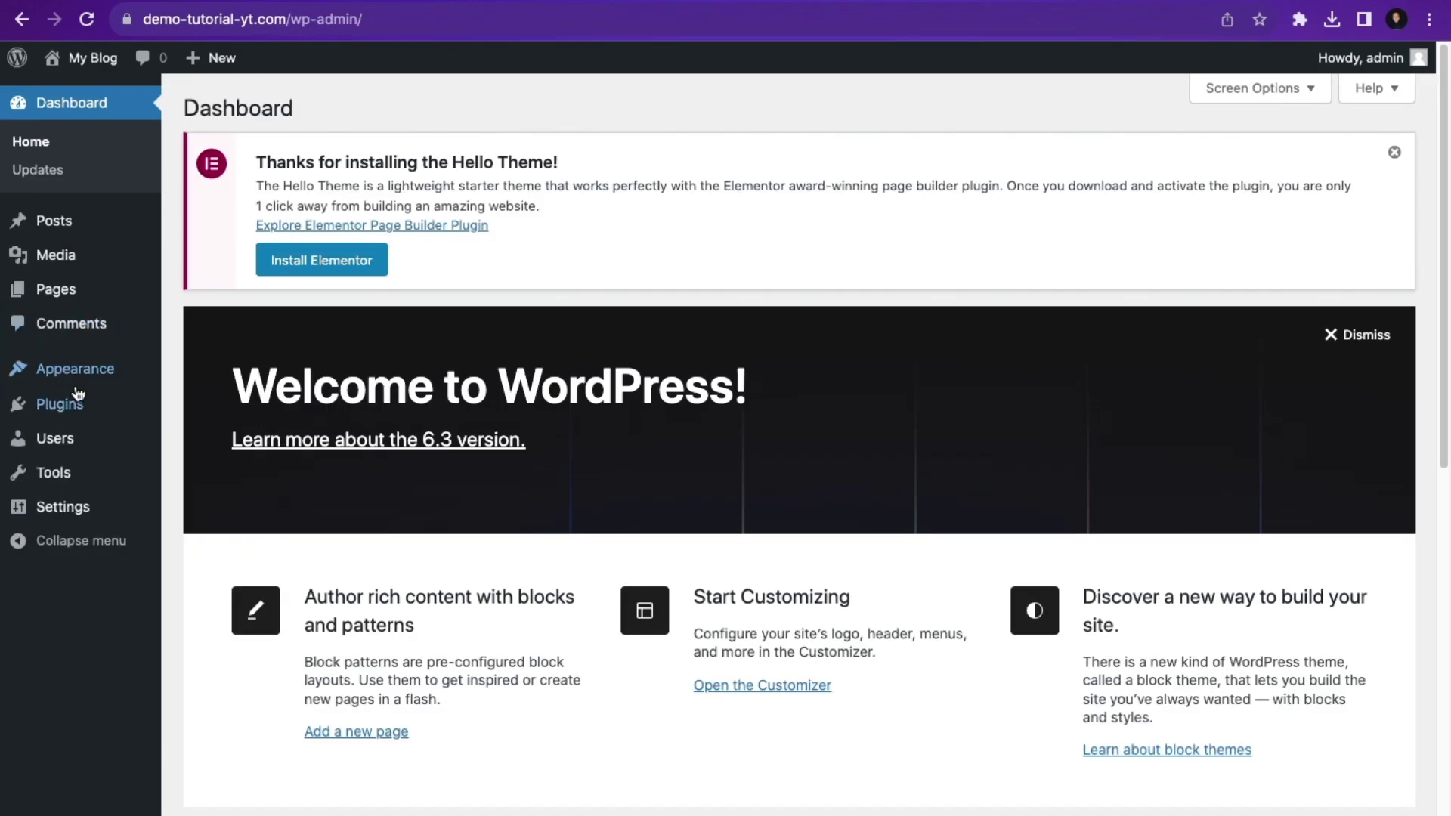
- Activate Hotel Booking Lite 4.7.4 by MotoPress from the Installed Plugins list
mouse_move(65, 403)
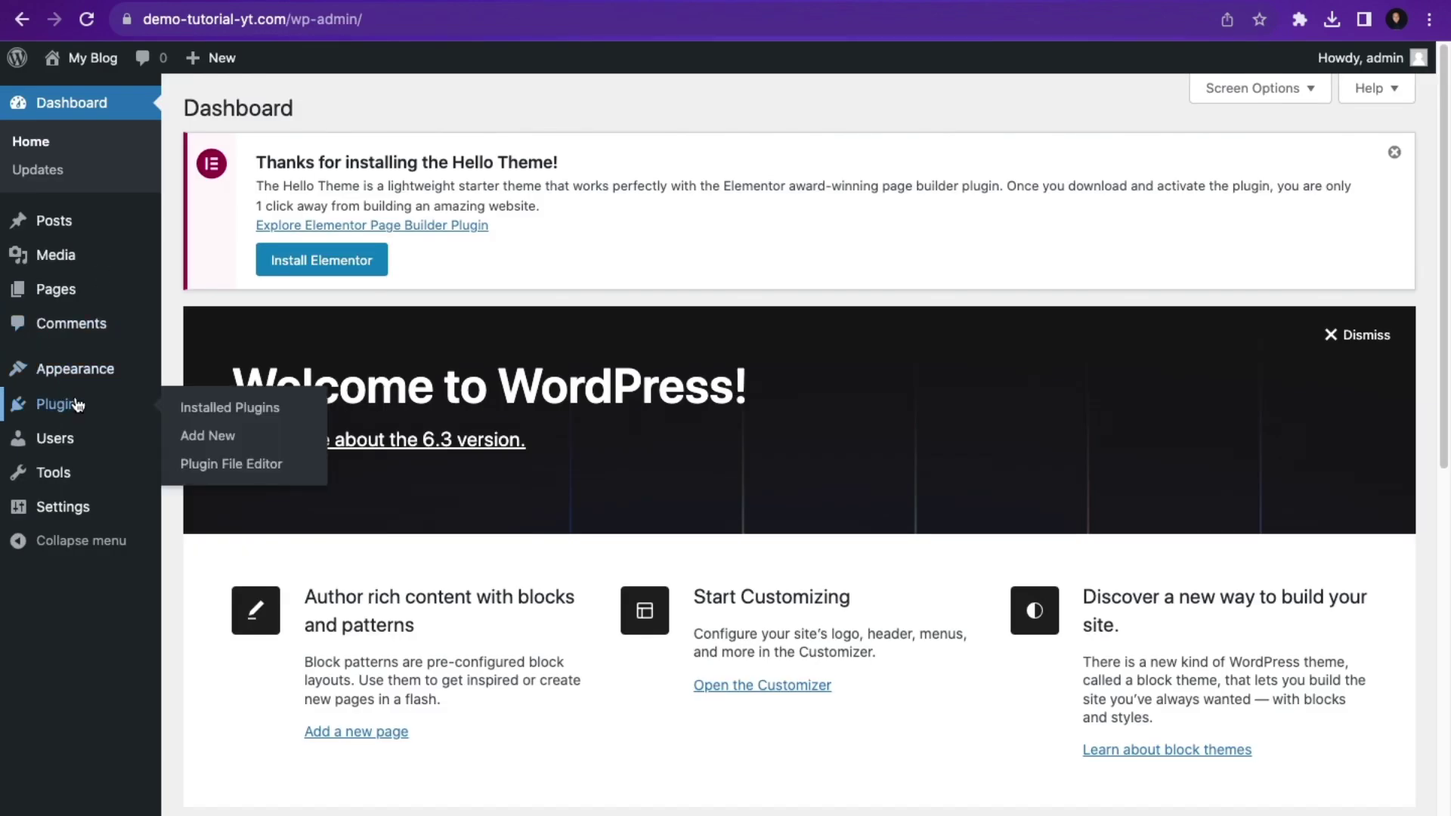
click(236, 410)
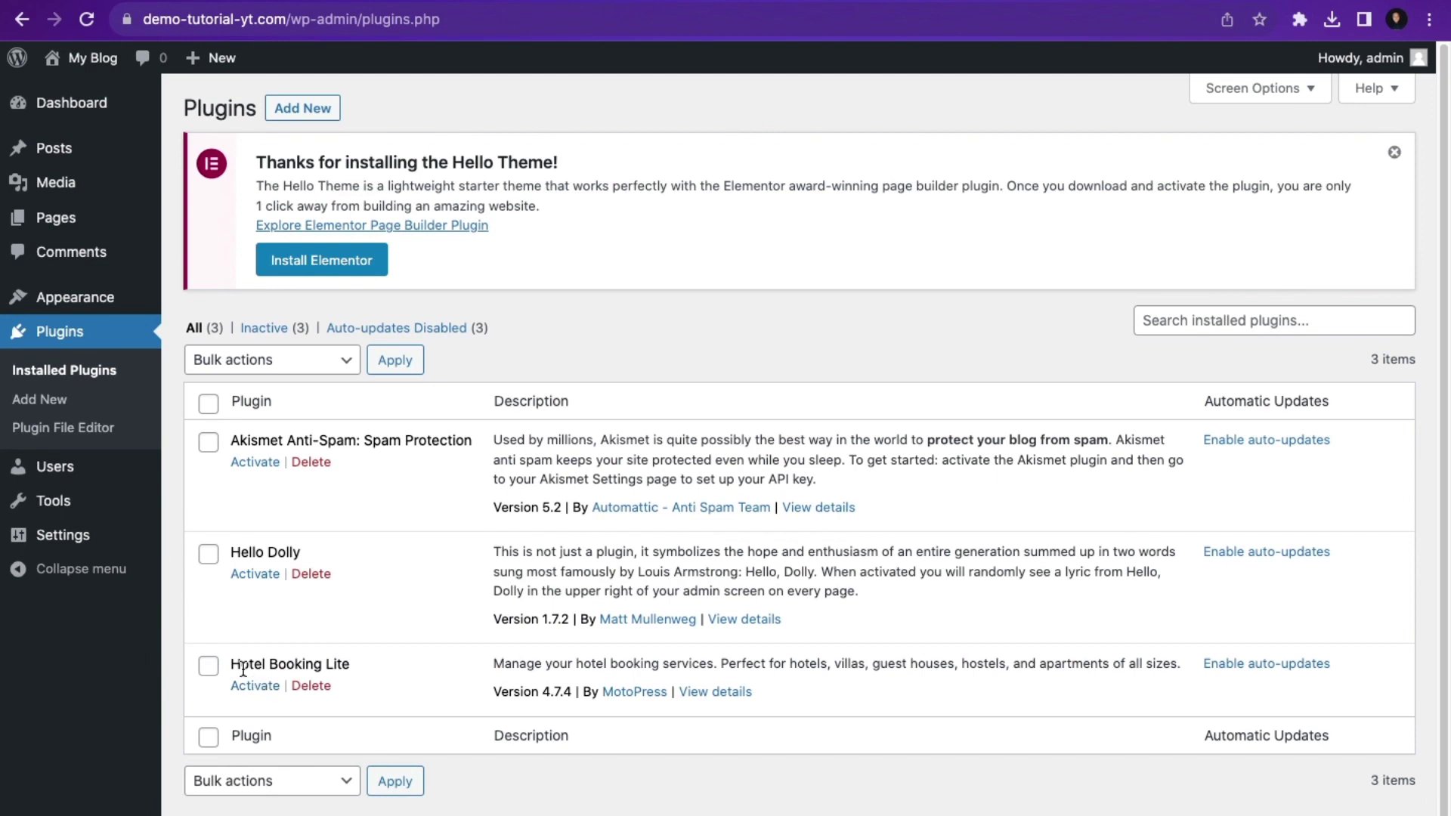
click(255, 686)
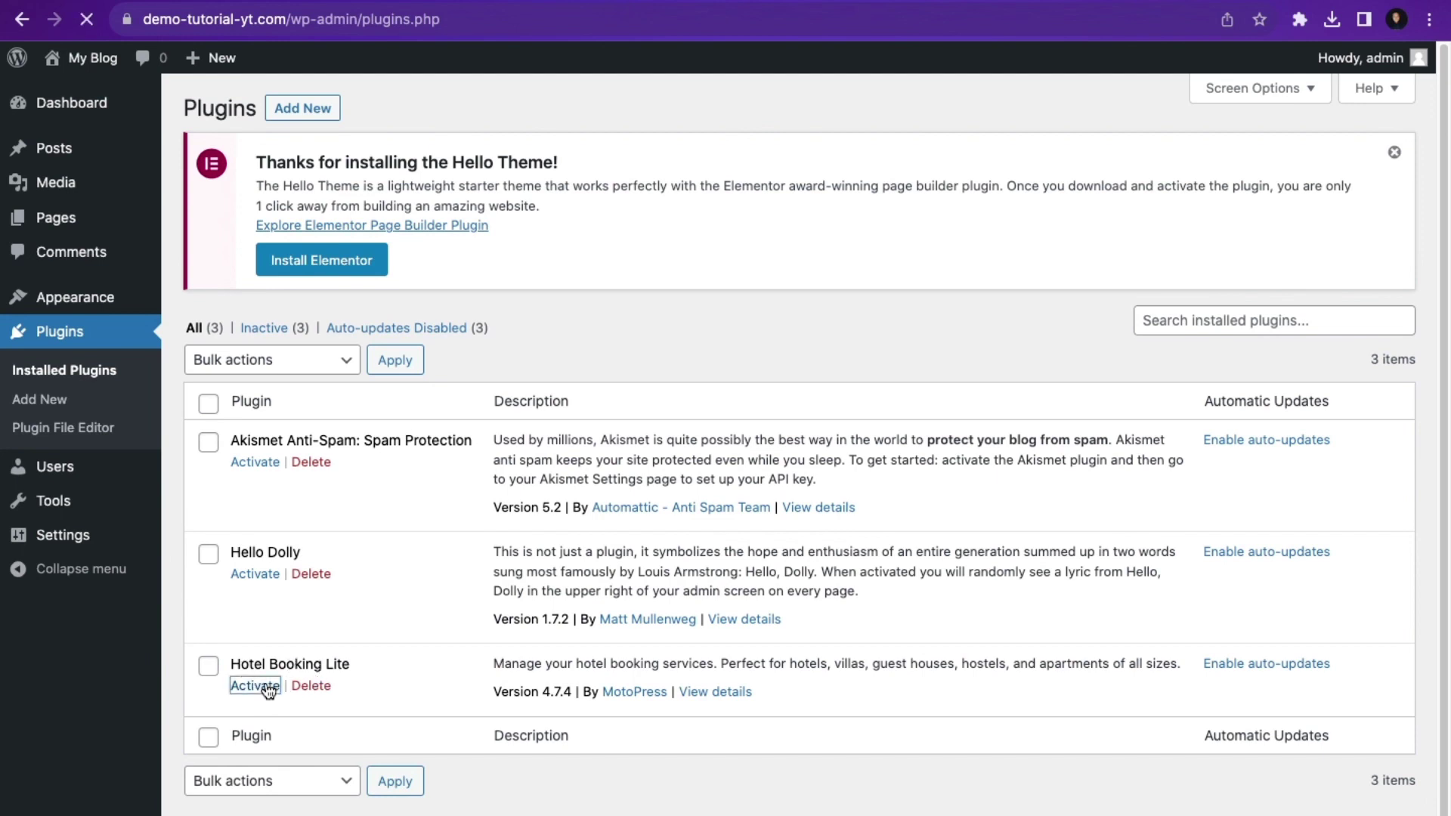